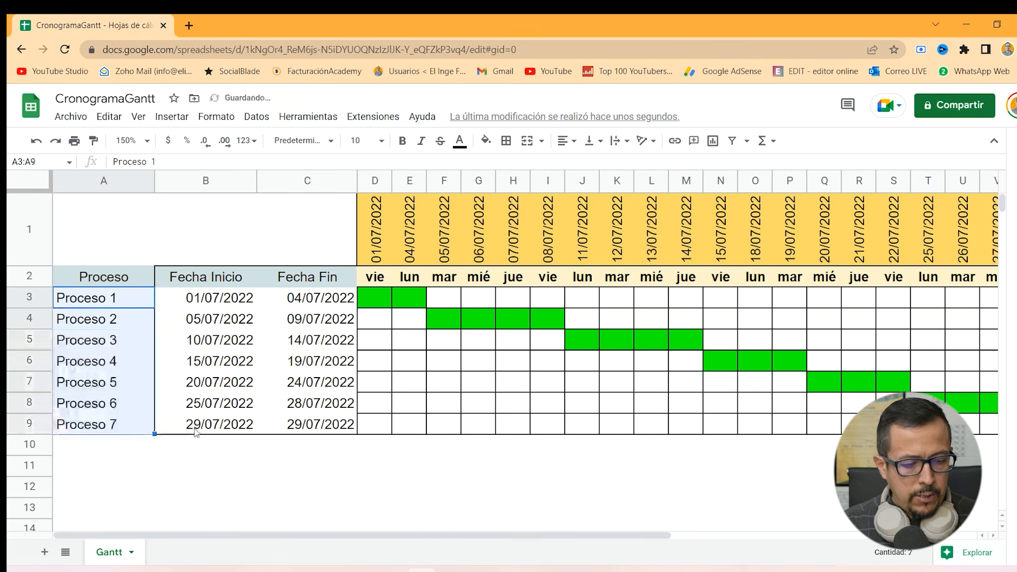
- Narrow the Proceso column slightly and set the Proceso 2 end date to 11/07/2022
left_click(616, 473)
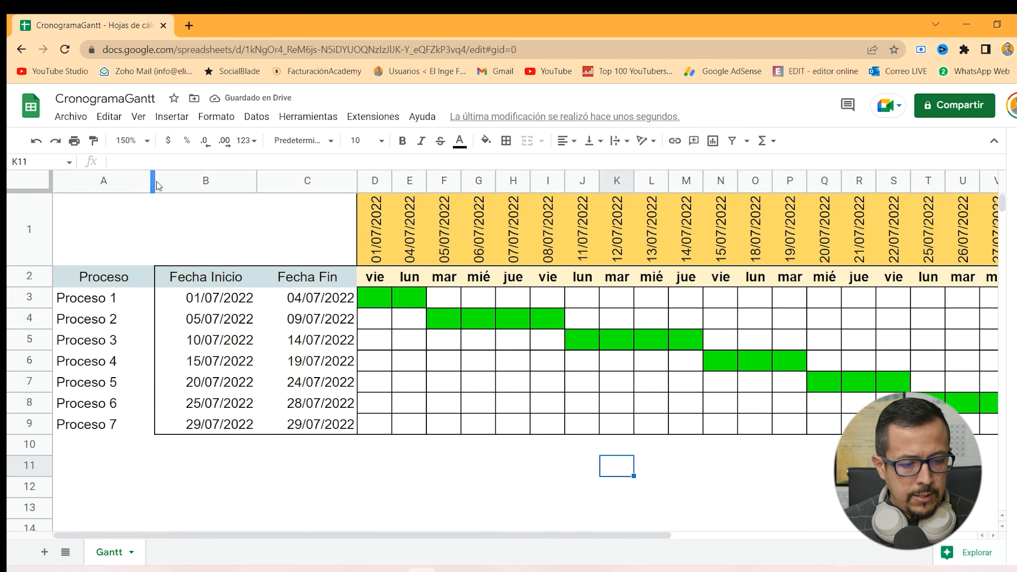
left_click_drag(152, 182, 132, 183)
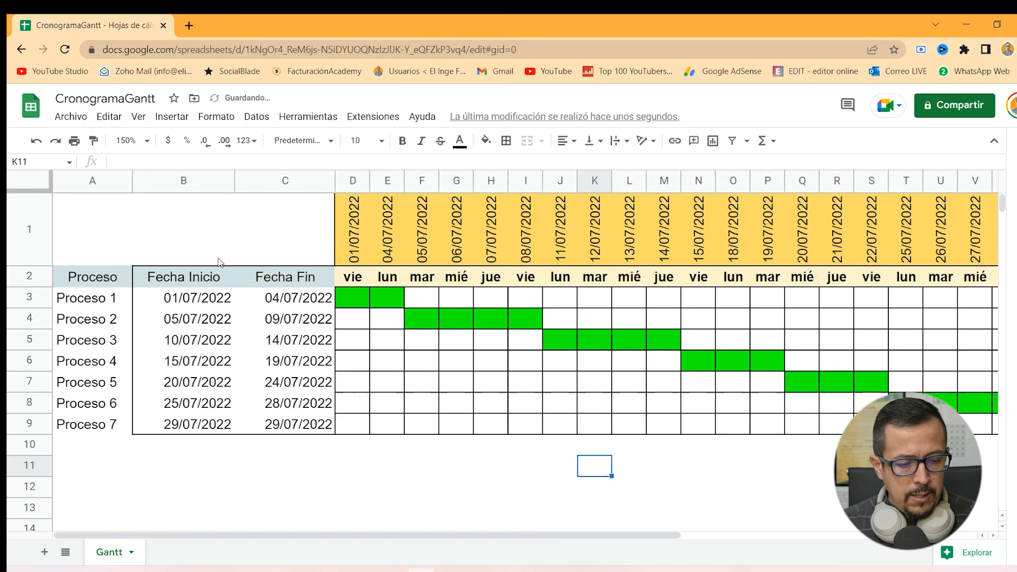
left_click(292, 320)
double_click(279, 318)
left_click_drag(281, 318, 258, 336)
type("11")
key("Return")
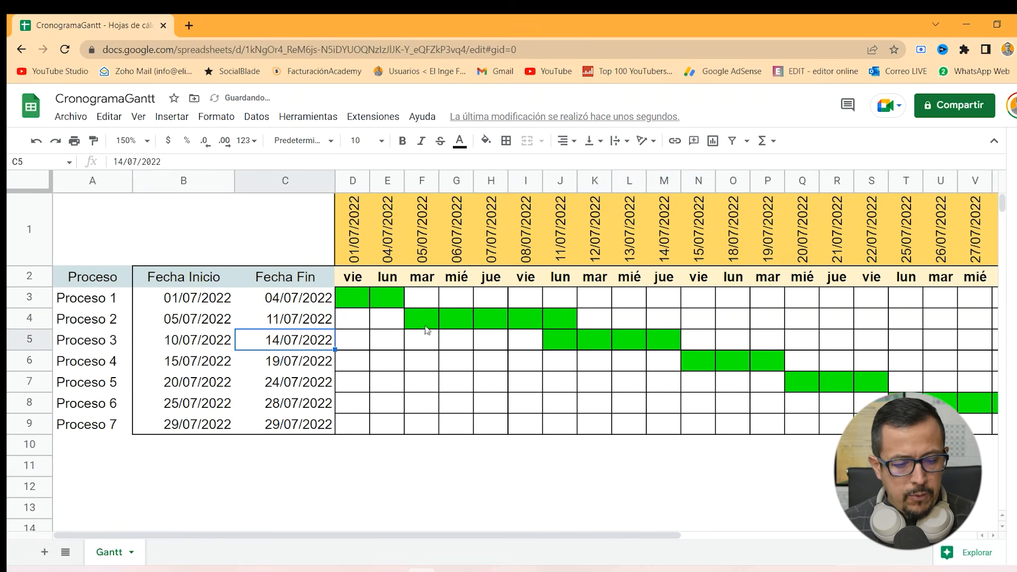
- Set the start date of Proceso 3 to 12/07/2022
double_click(220, 342)
left_click_drag(182, 339, 164, 341)
type("12")
left_click(281, 342)
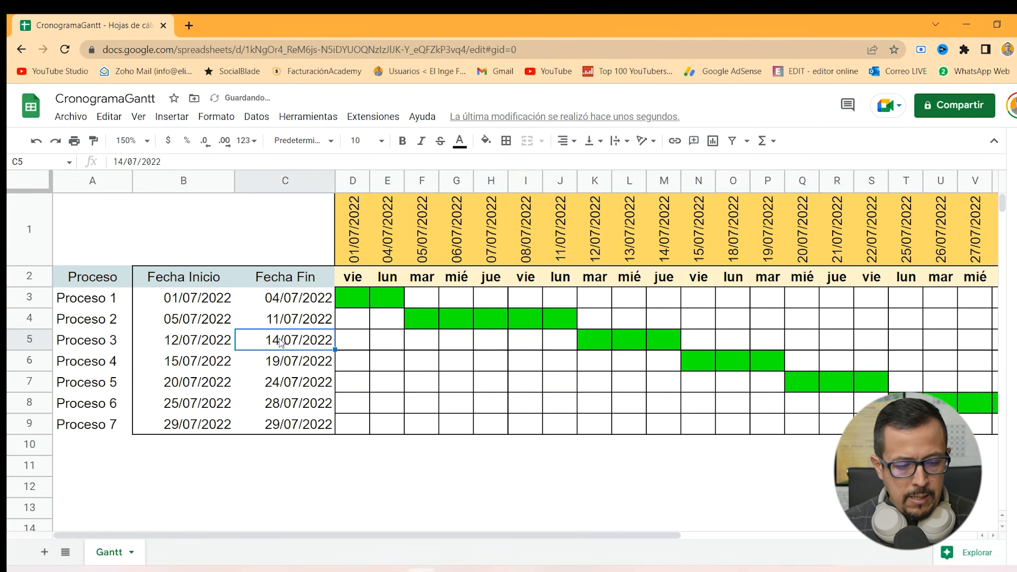
- Set the start date of Proceso 3 back to 10/07/2022
double_click(212, 340)
left_click_drag(181, 339, 176, 339)
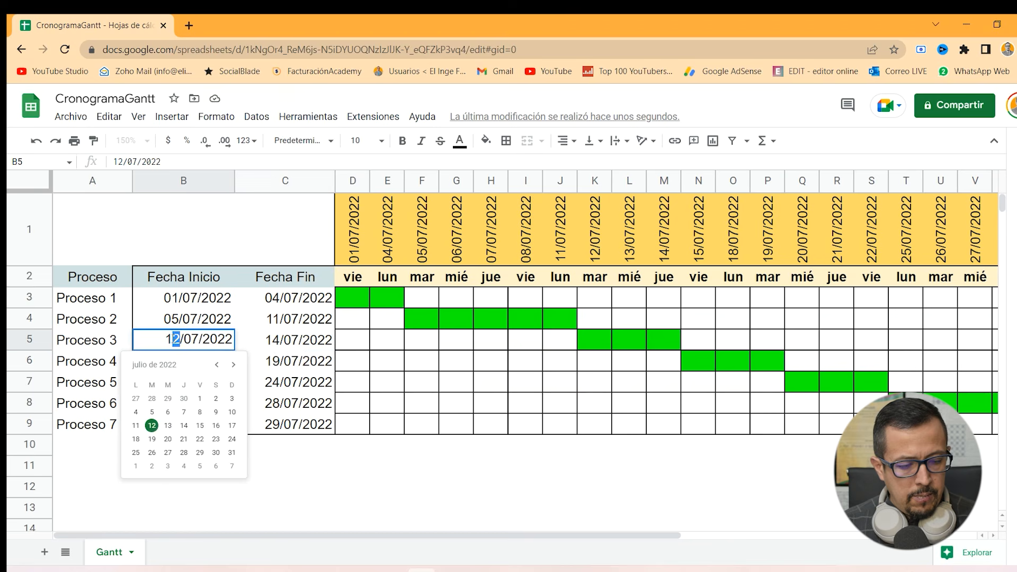
type("0")
key("Return")
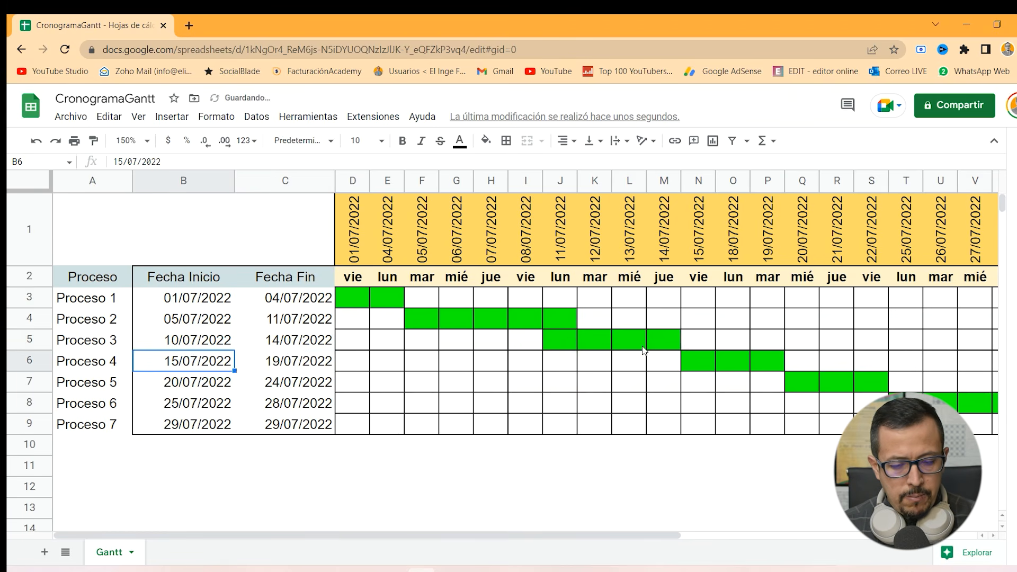
double_click(283, 339)
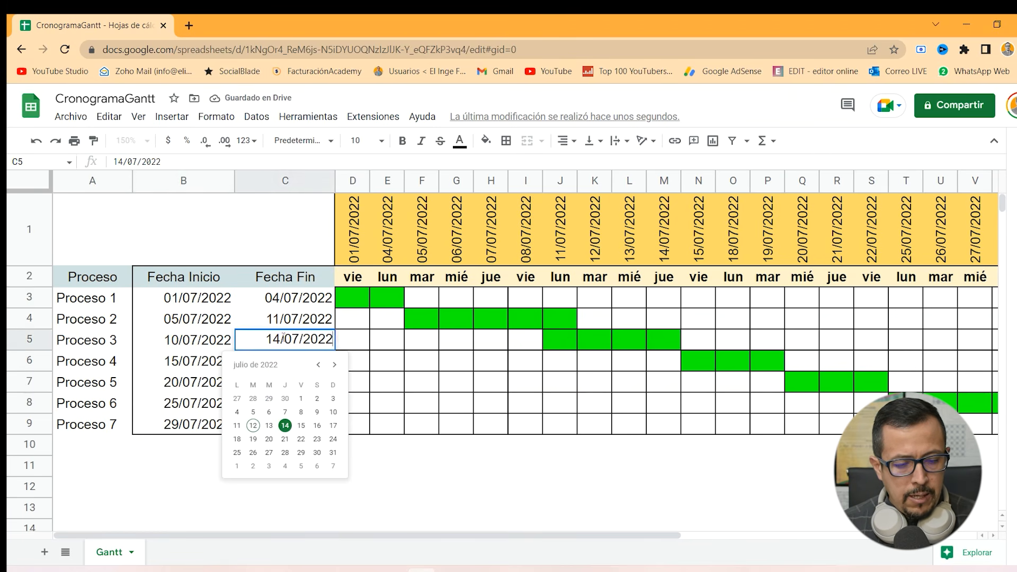
key("Escape")
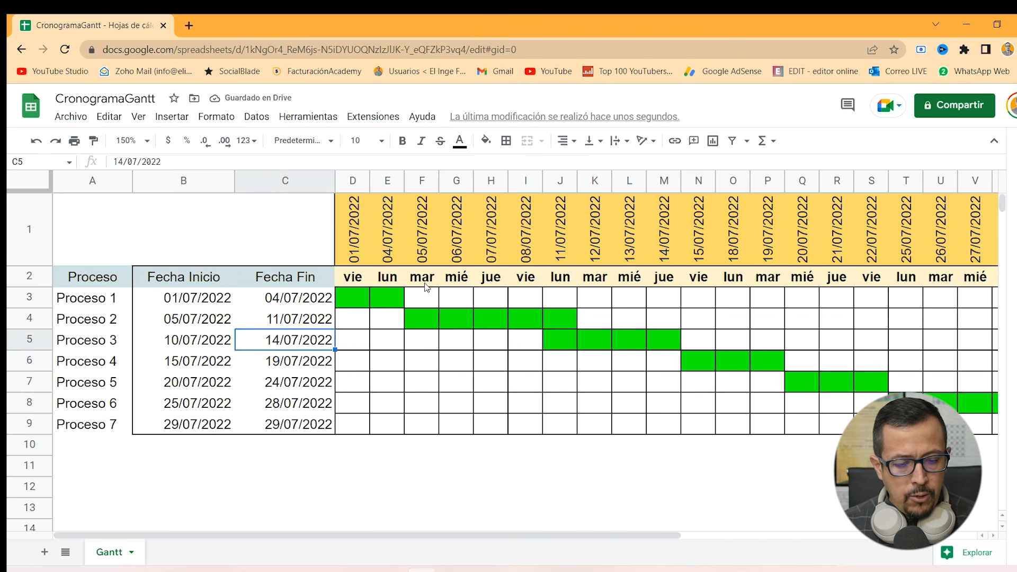
left_click(359, 281)
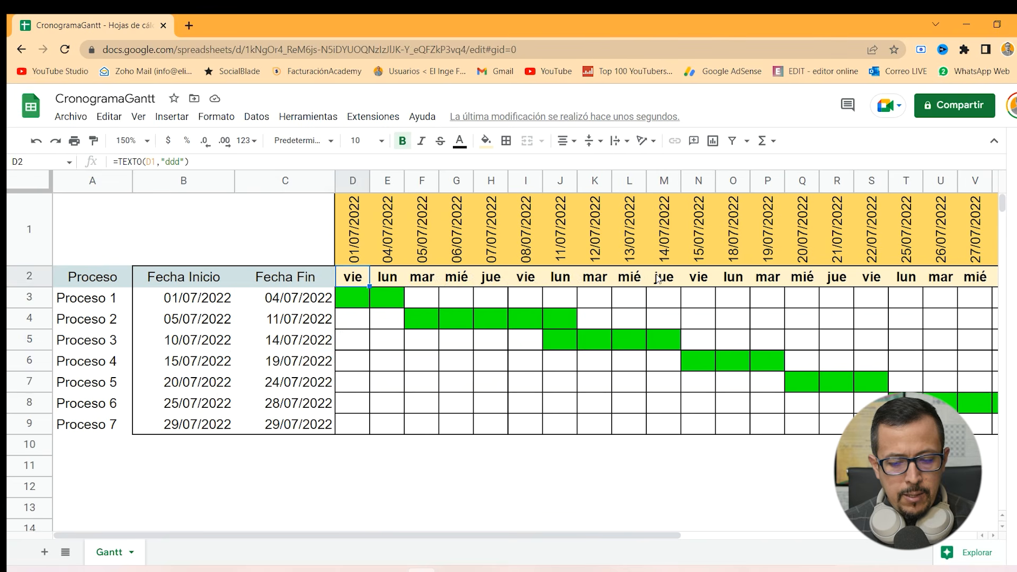
left_click_drag(636, 535, 586, 536)
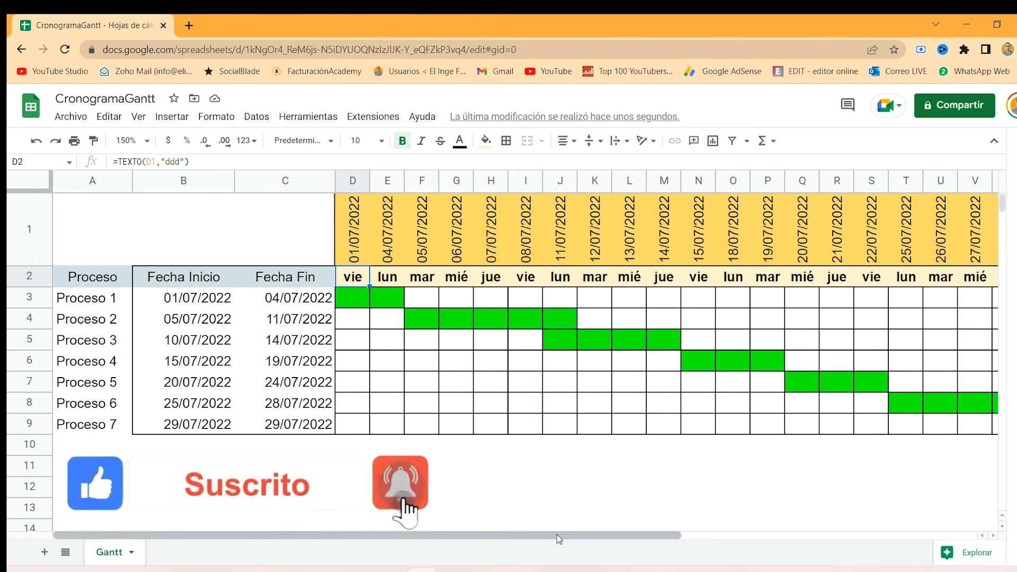
left_click(350, 241)
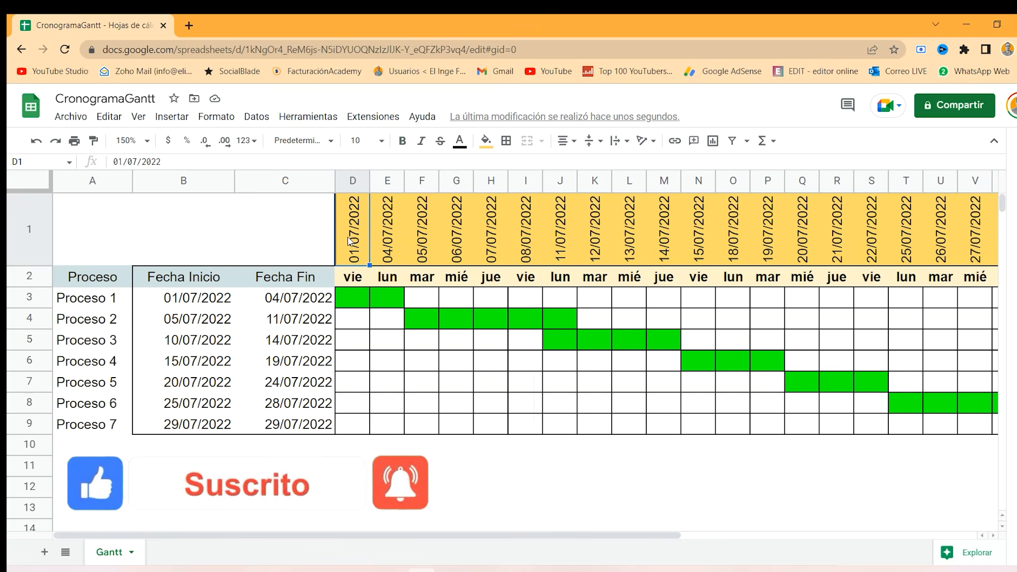
right_click(119, 555)
mouse_move(158, 362)
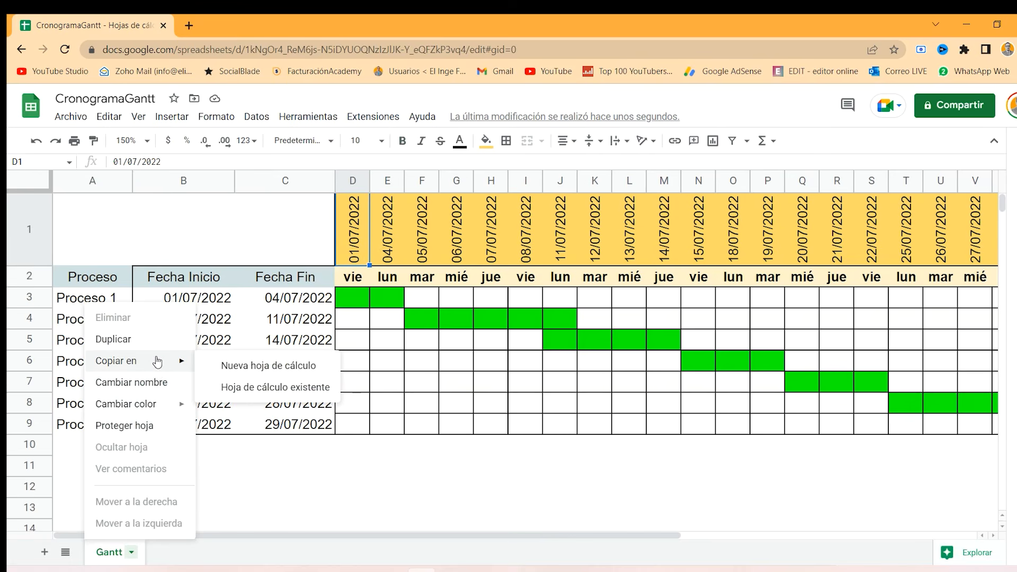
left_click(239, 486)
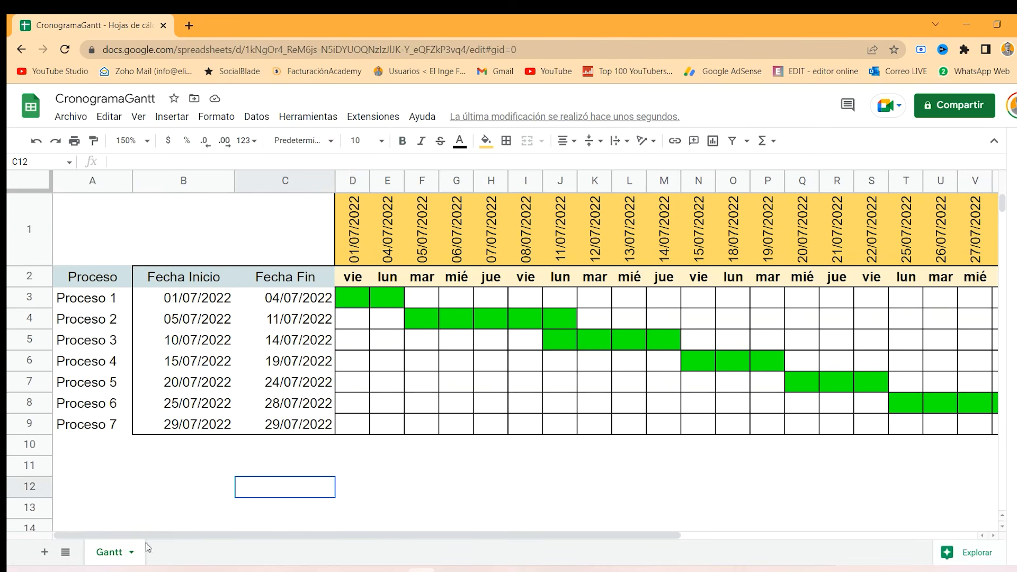
- Add a new sheet to the spreadsheet and name it "Gantt 2"
left_click(45, 553)
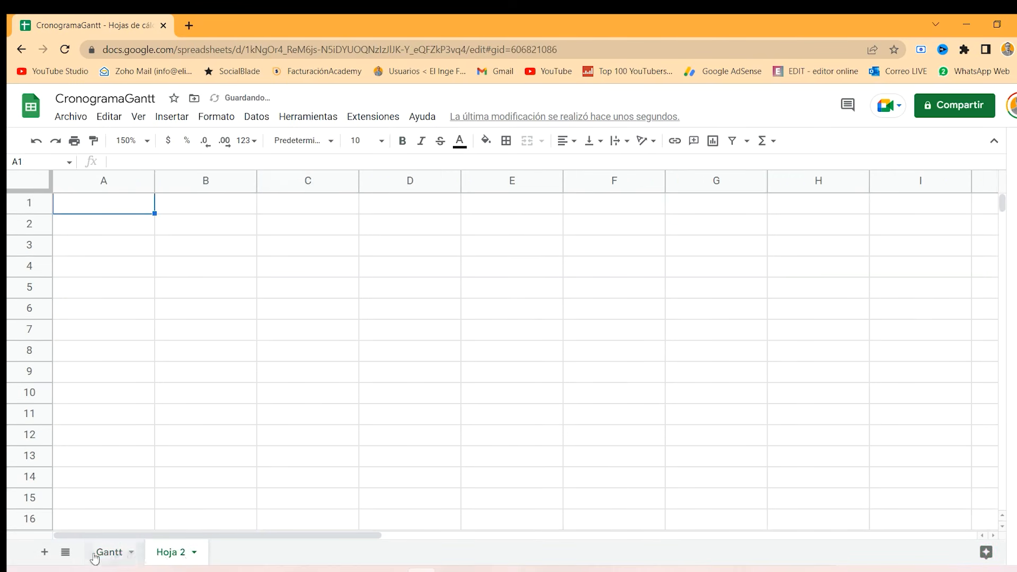
double_click(176, 554)
type("Gant")
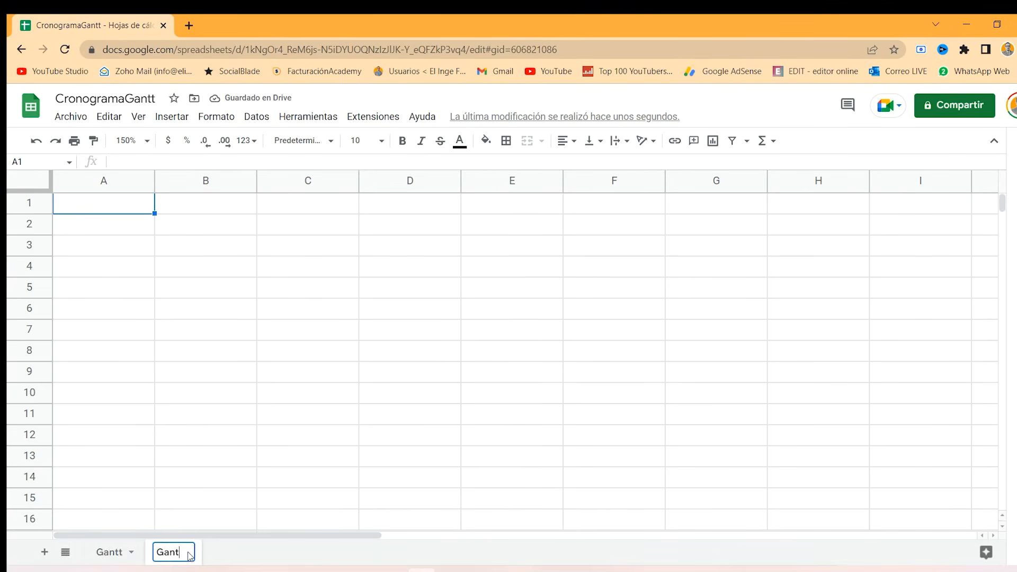
type("t 2")
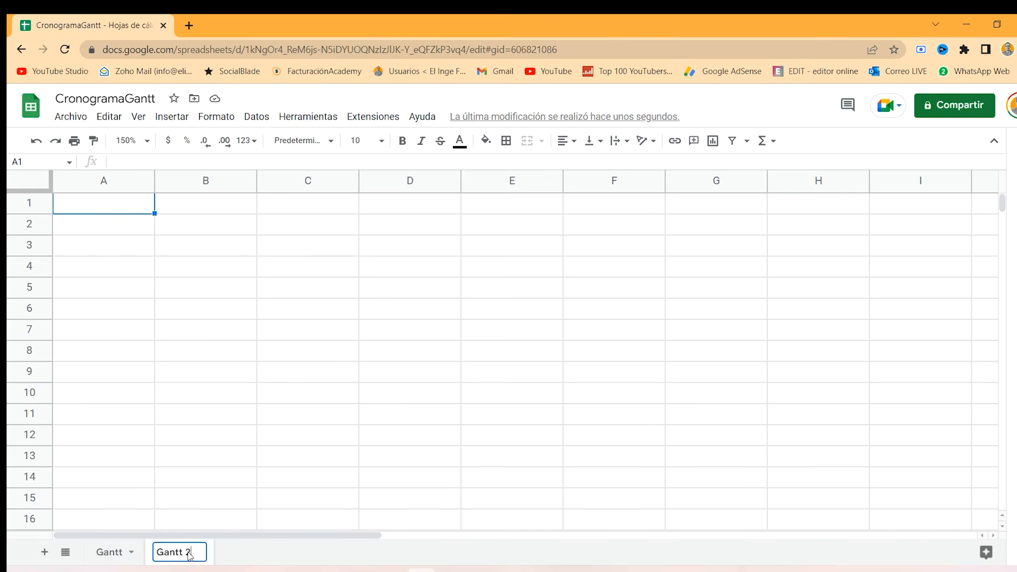
key("Return")
- Copy the process table with its start and end dates (A2:C9) from the Gantt sheet to cell A4 of Gantt 2
left_click(109, 556)
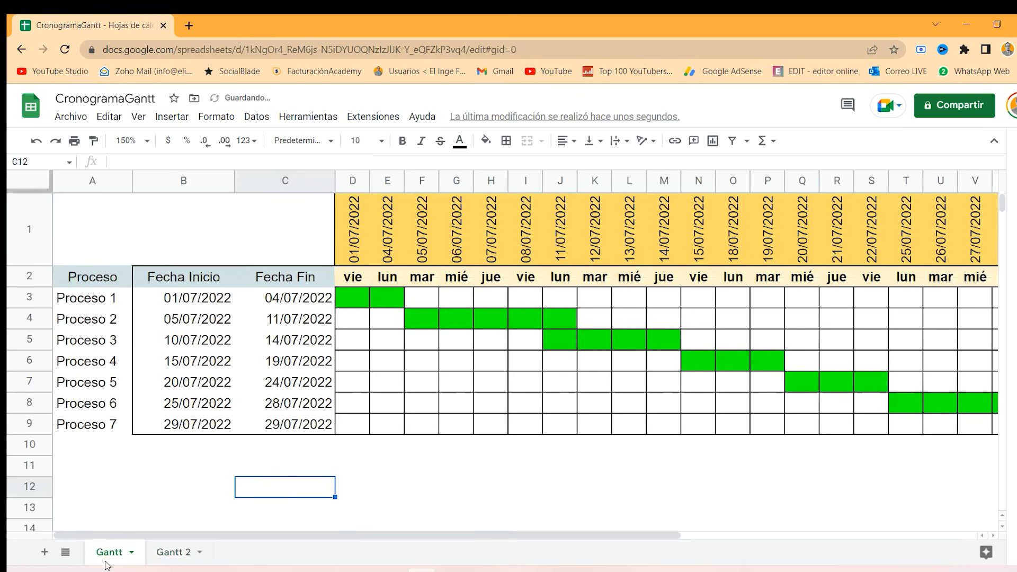
left_click_drag(92, 277, 312, 429)
key("ctrl+c")
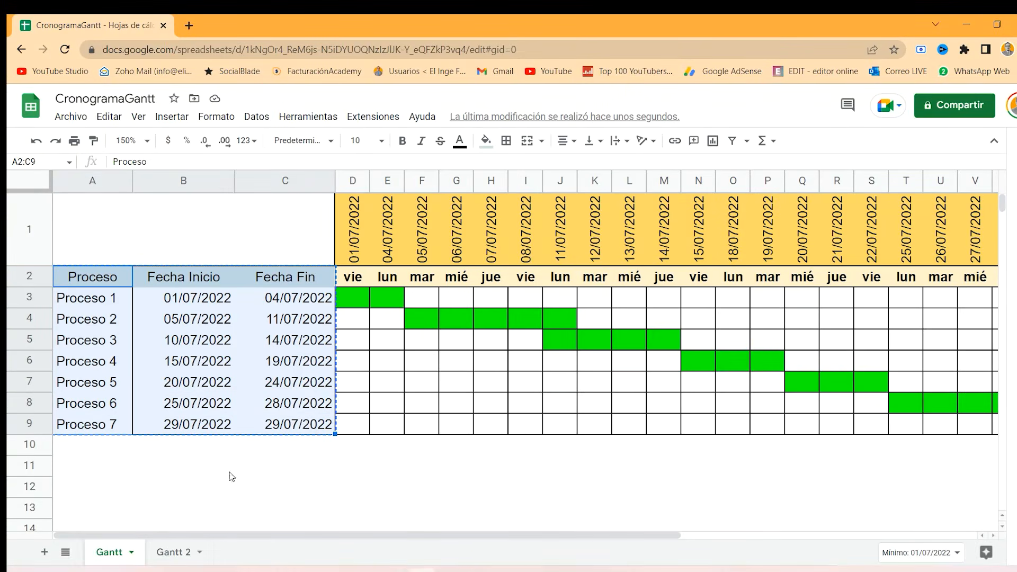
left_click(173, 553)
left_click(85, 253)
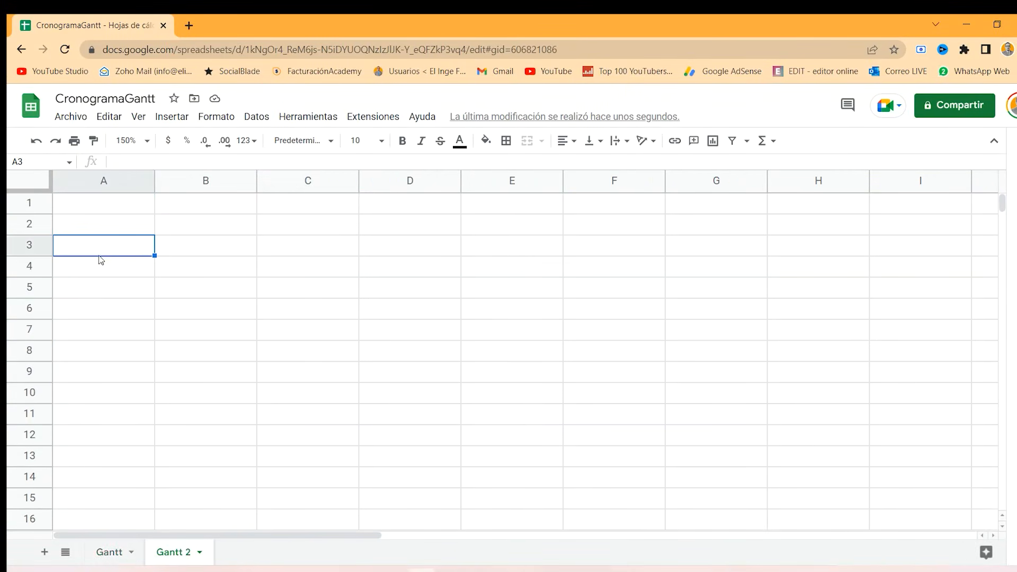
left_click(94, 270)
key("ctrl+v")
left_click(149, 314)
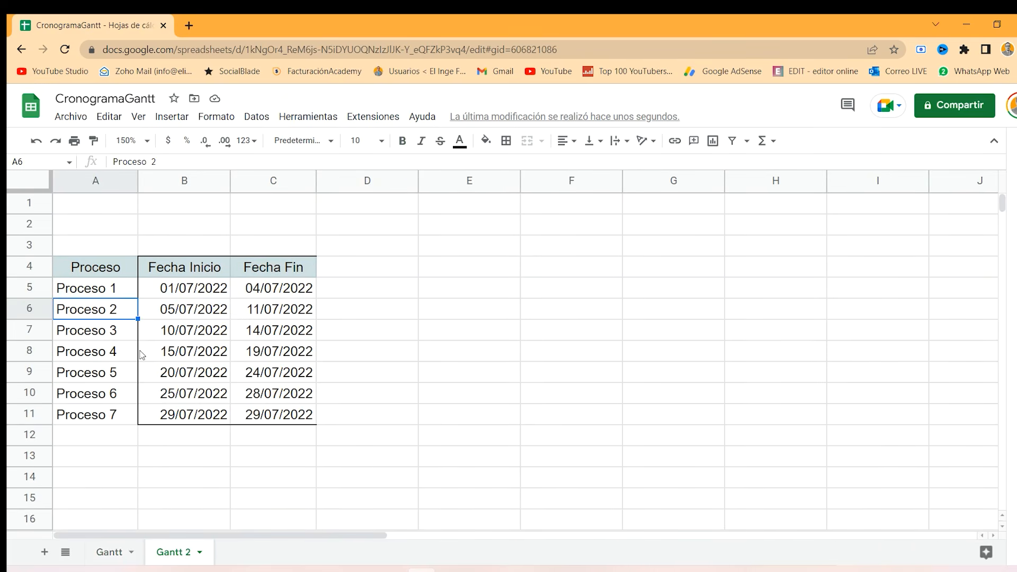
- Apply all borders to the copied process table in A4:C11
left_click(137, 351)
left_click_drag(104, 270, 293, 416)
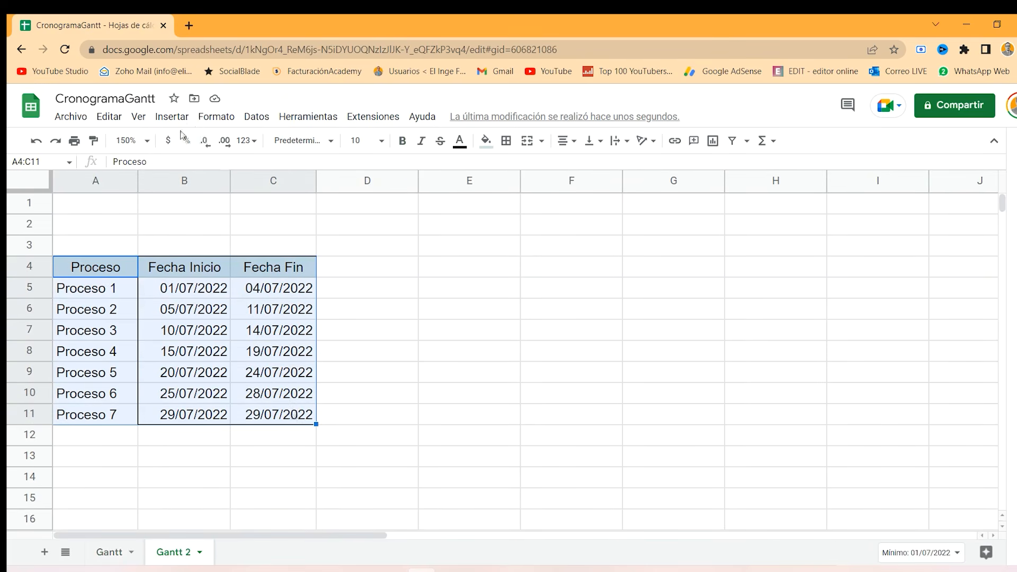
left_click(506, 141)
left_click(512, 167)
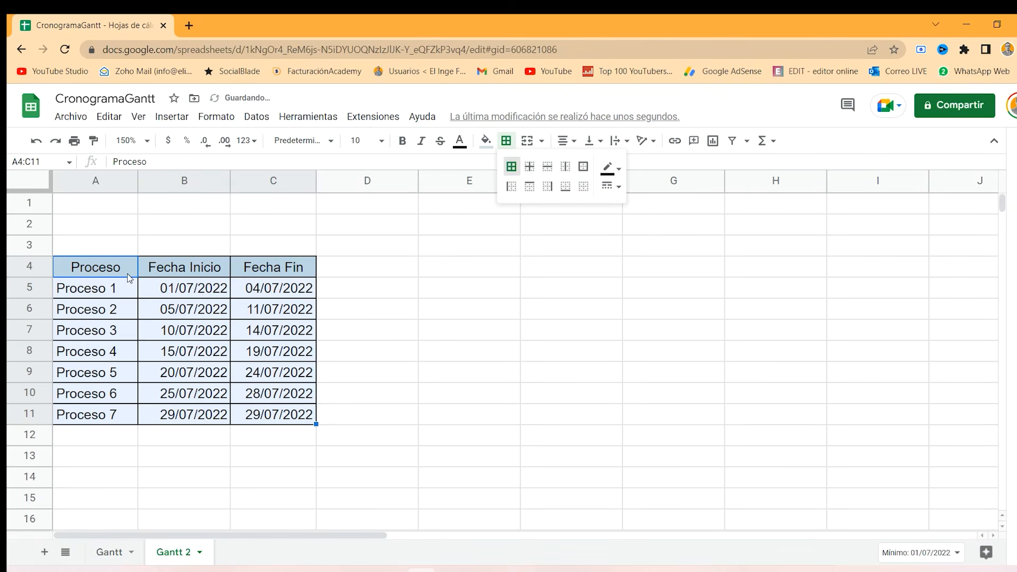
- Narrow column A of Gantt 2 slightly so it fits the process names more closely
left_click(126, 181)
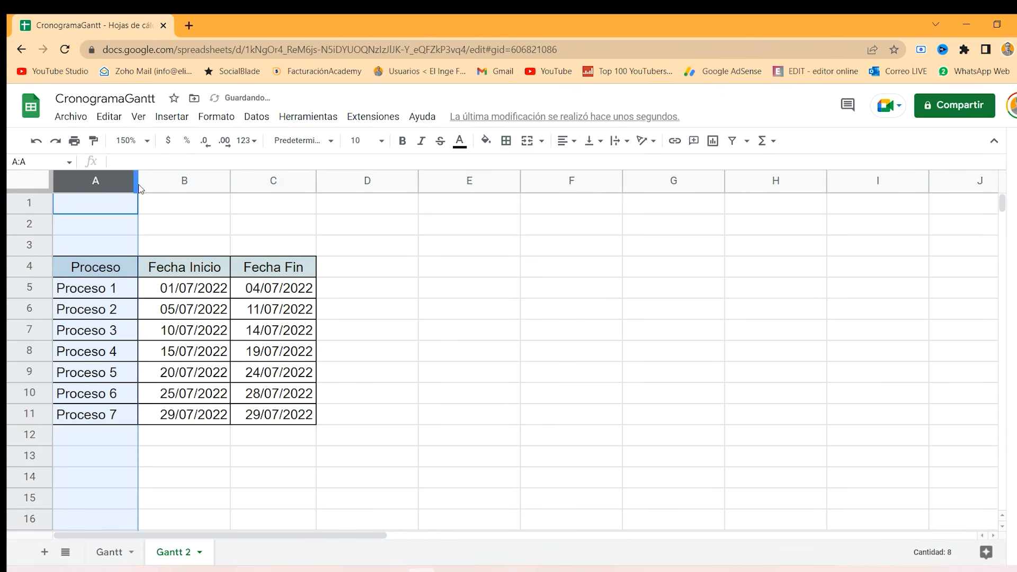
left_click_drag(137, 184, 130, 184)
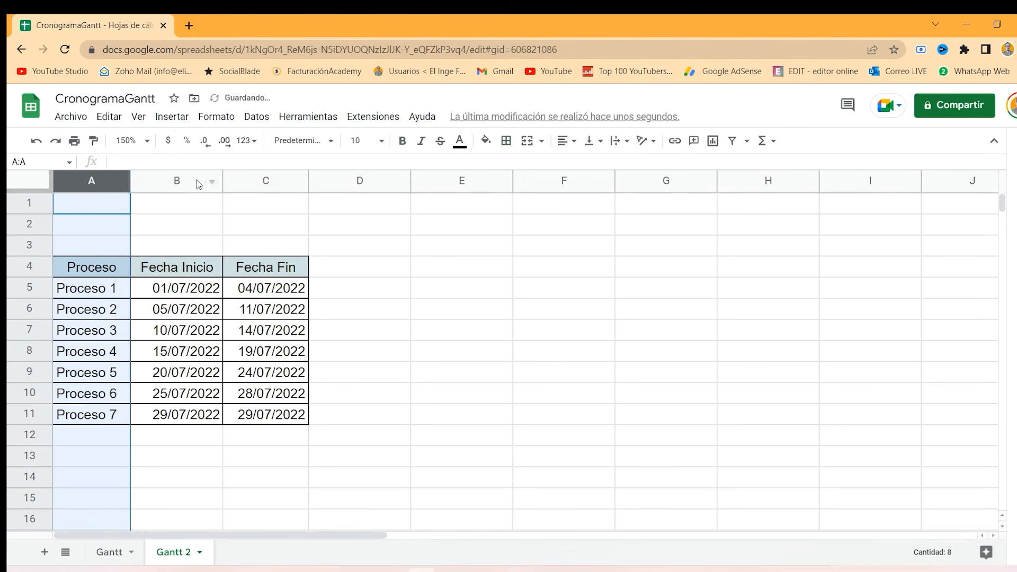
left_click(261, 260)
left_click(109, 273)
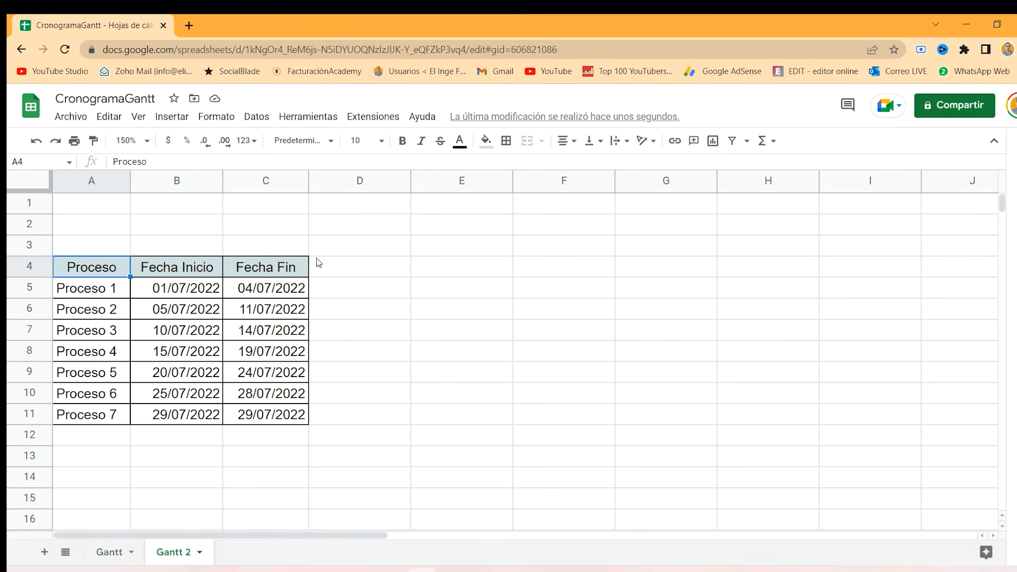
- Shrink columns D through Z together to a uniform narrow width for the timeline grid
left_click(348, 181)
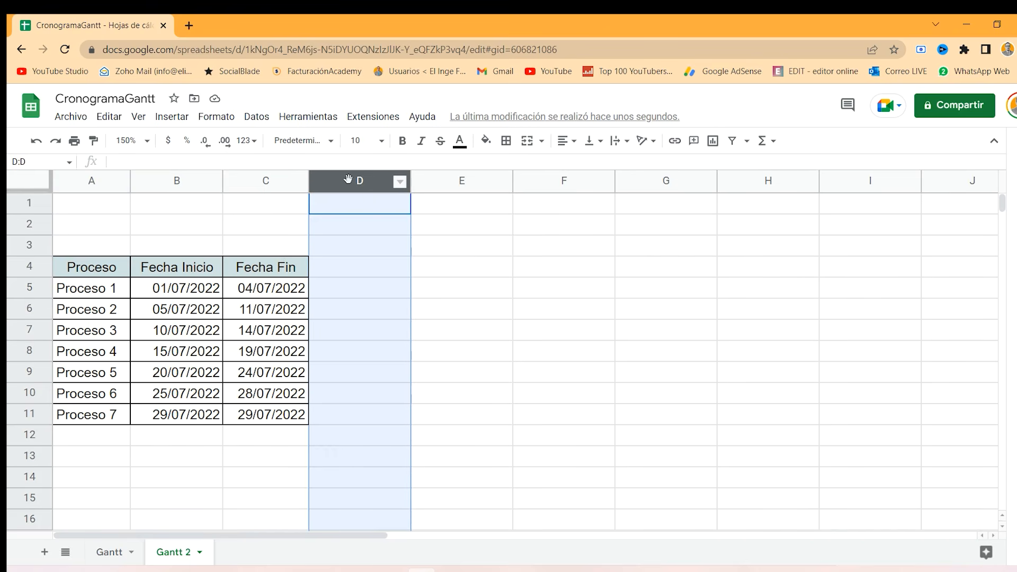
key("shift+Right")
key("shift+Right")
key("shift+Right")
key("shift+Right")
key("shift+Right")
key("shift+Right")
key("shift+Right")
key("shift+Right")
key("shift+Right")
key("shift+Right")
key("shift+Right")
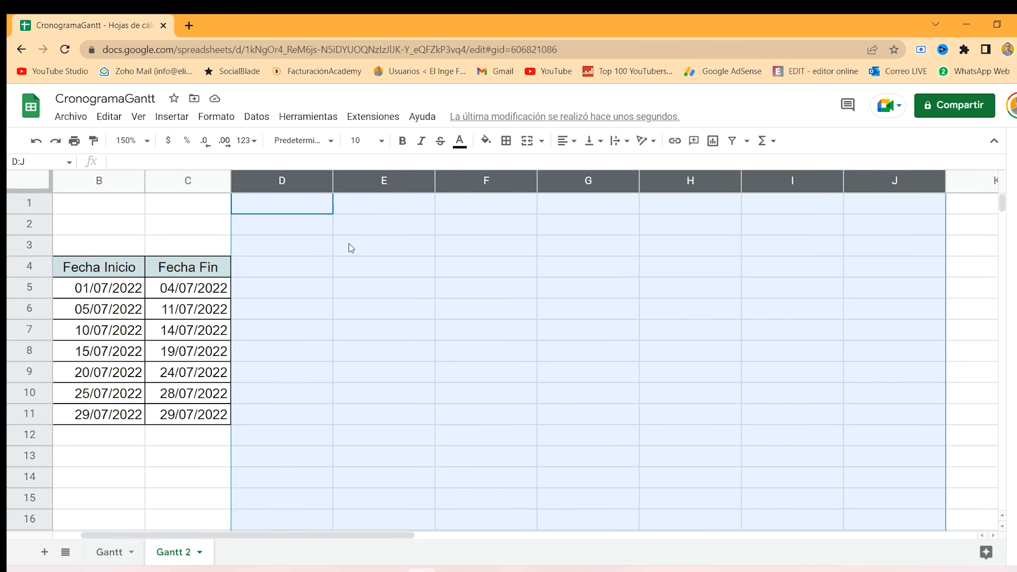
key("shift+Right")
key("shift+Right")
key("shift+Right")
key("shift+Right")
key("shift+Right")
key("shift+Right")
key("shift+Right")
key("shift+Right")
key("shift+Right")
key("shift+Right")
key("shift+Right")
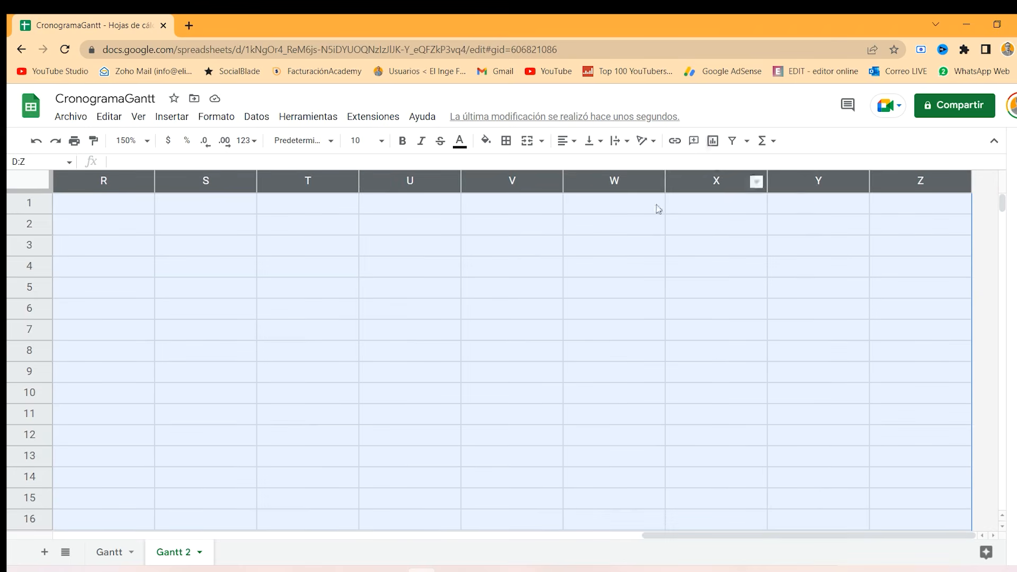
left_click_drag(665, 181, 586, 188)
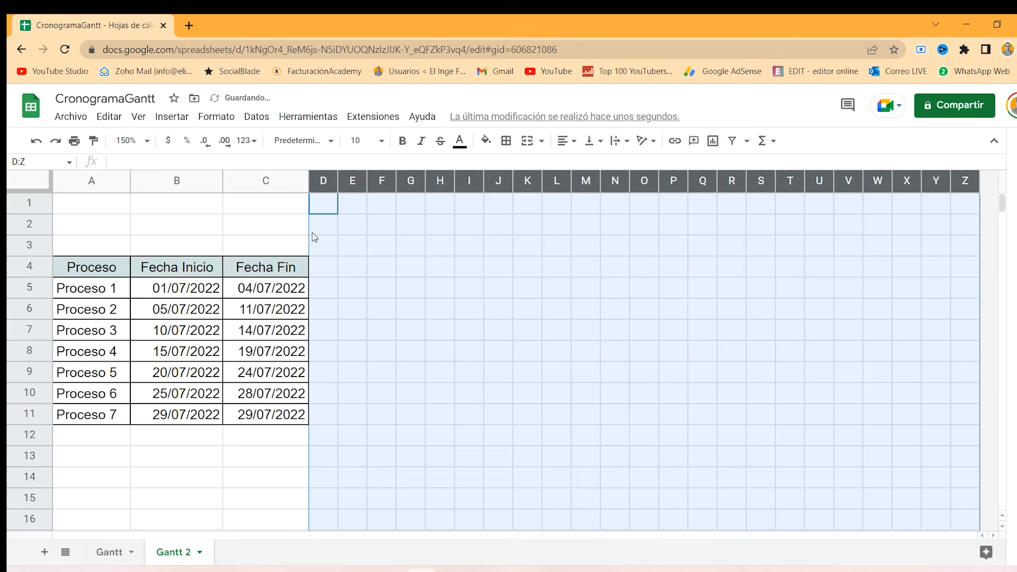
left_click(651, 439)
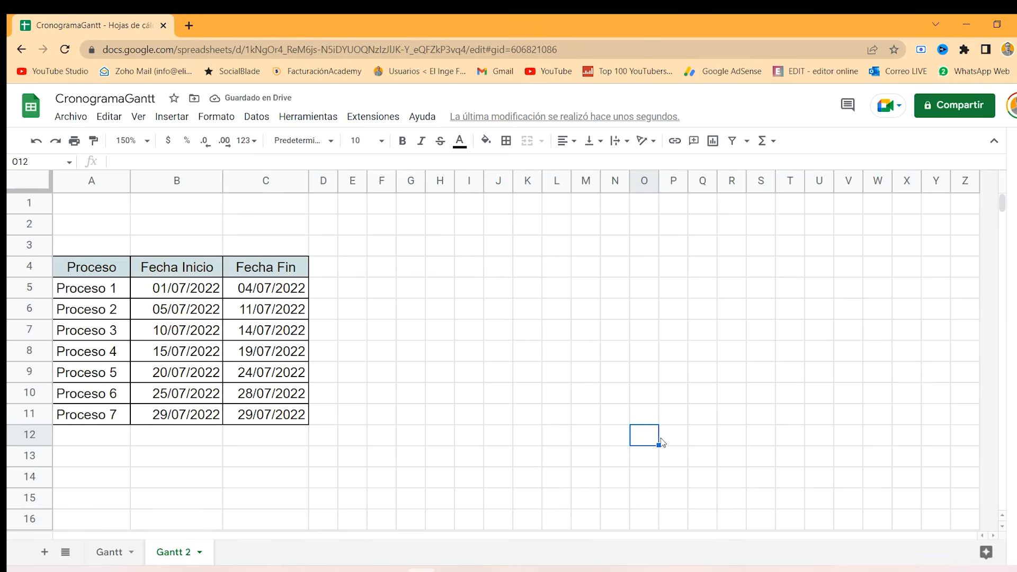
- Set the spreadsheet view zoom to 125%
left_click(141, 119)
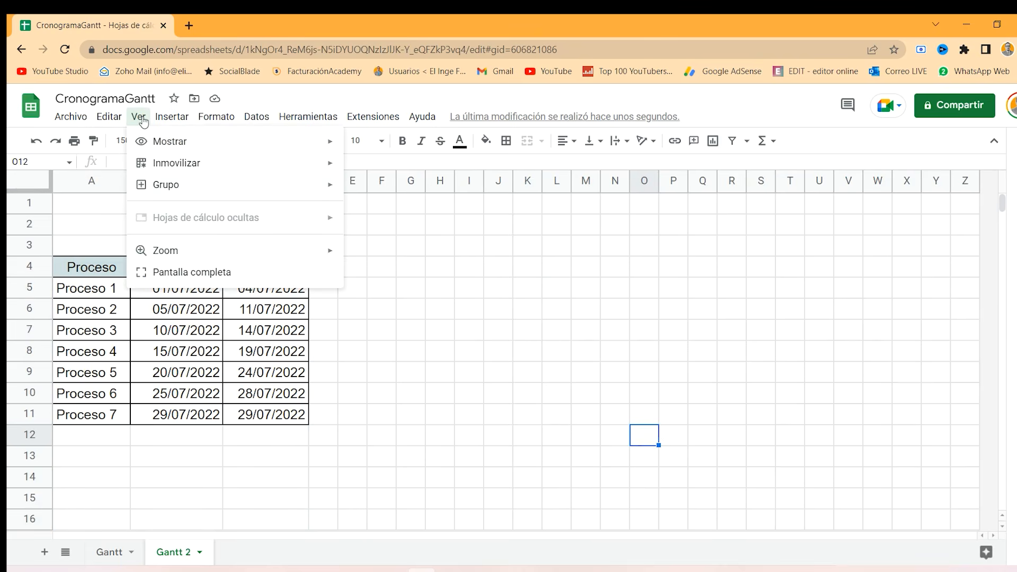
mouse_move(217, 257)
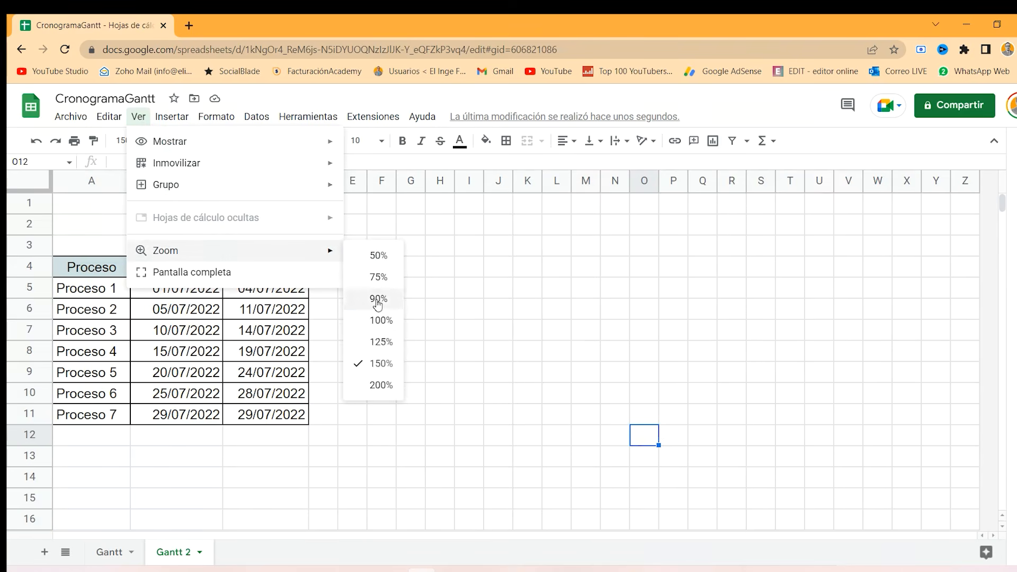
left_click(380, 342)
left_click(395, 289)
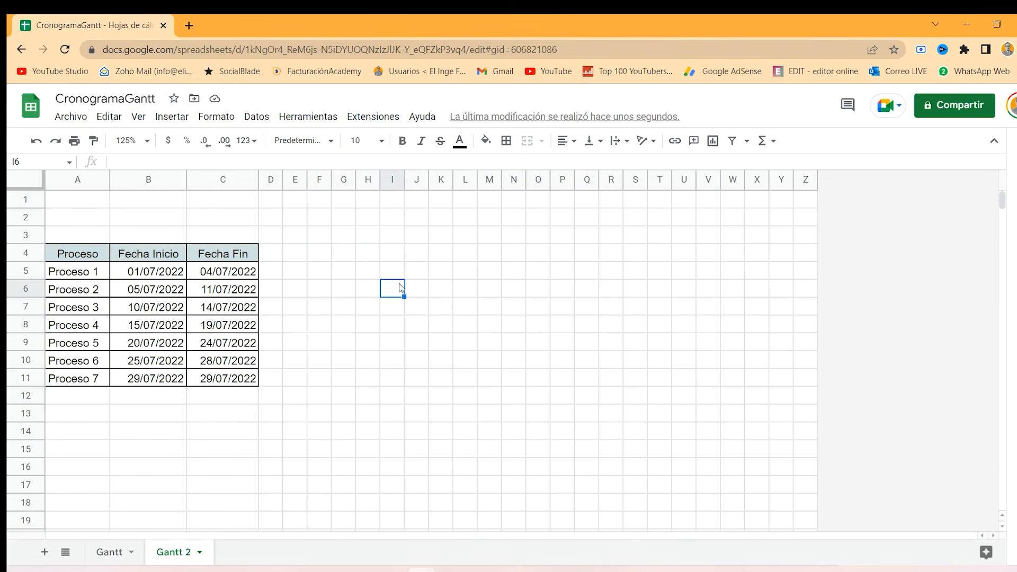
- Review the finished timeline layout on the Gantt sheet and return to Gantt 2
left_click(111, 552)
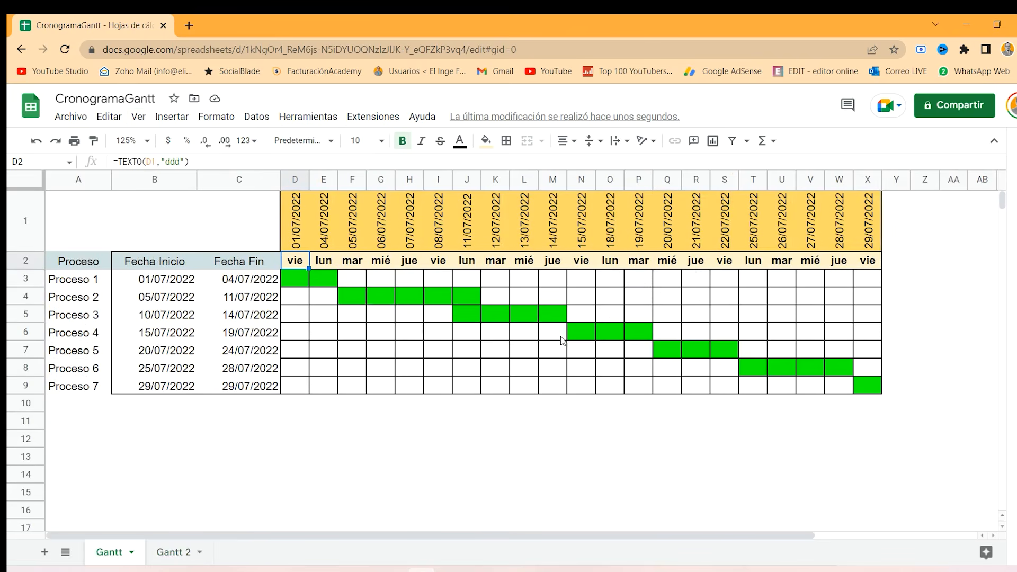
scroll(892, 260, "down", 2)
scroll(886, 223, "up", 2)
left_click(185, 552)
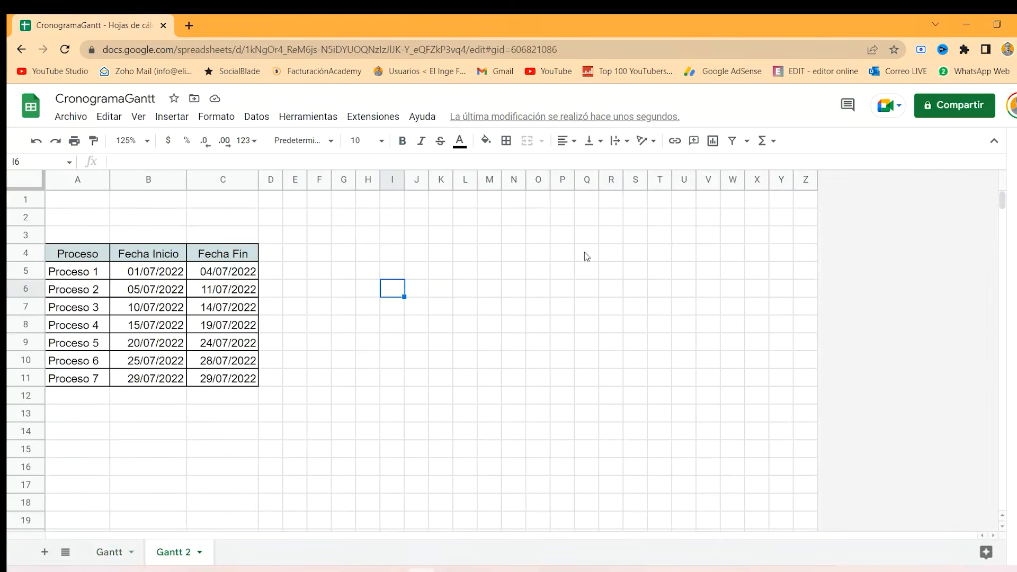
- Check the layout on the Gantt sheet and move the Gantt 2 process table up so its headers are in row 2
left_click(755, 205)
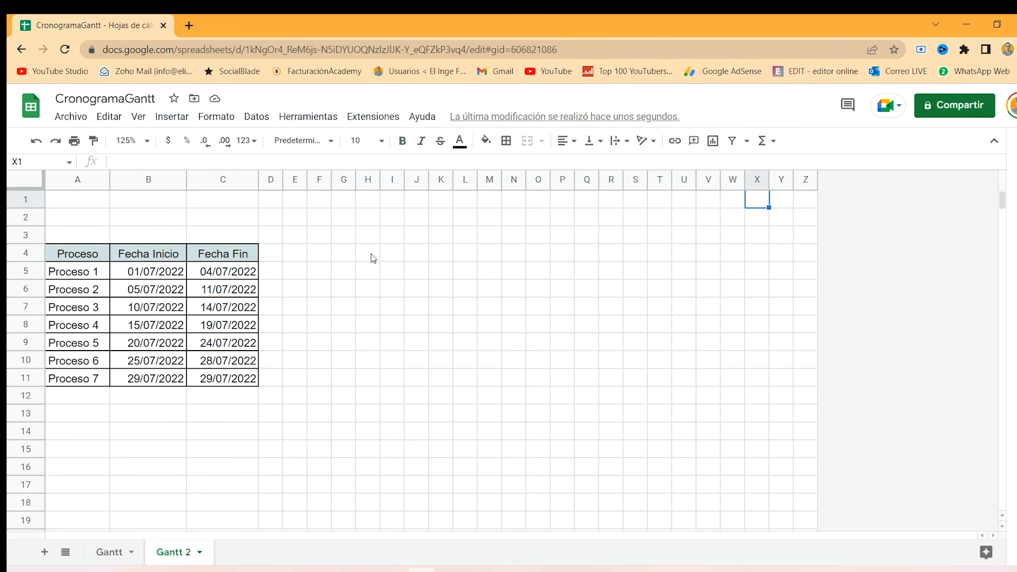
left_click(109, 552)
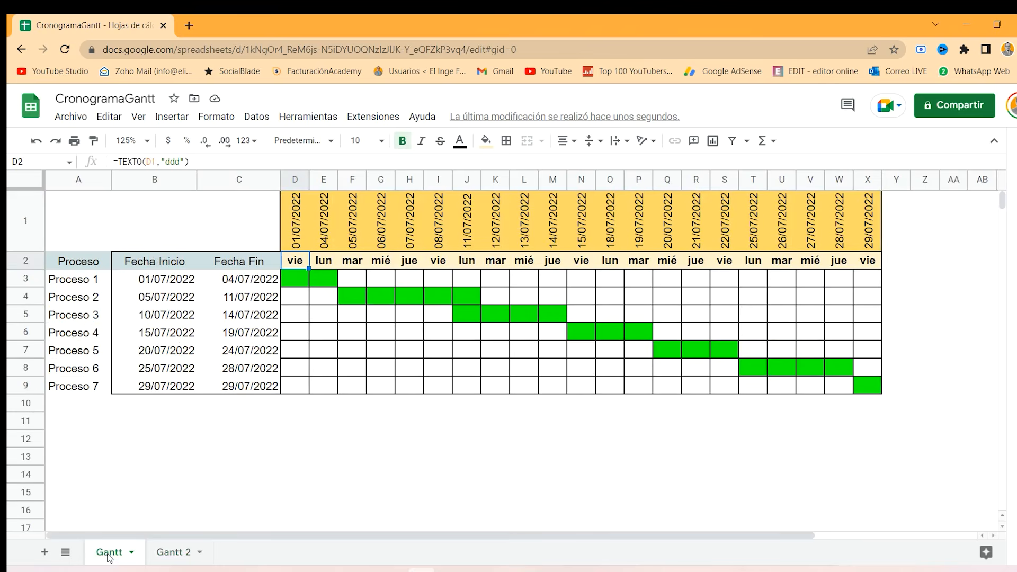
left_click(170, 552)
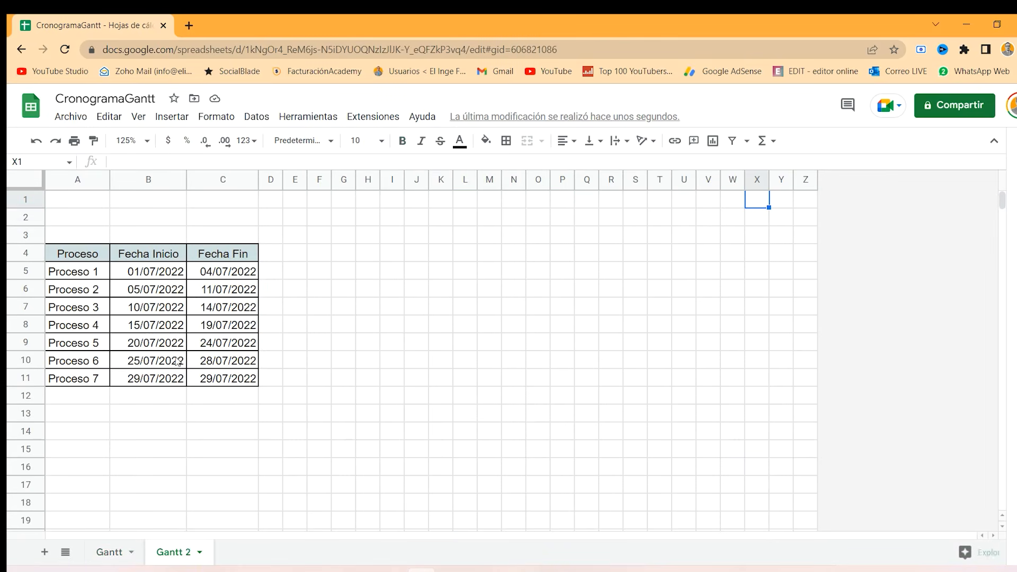
left_click_drag(96, 257, 238, 378)
left_click_drag(216, 242, 216, 229)
left_click(298, 234)
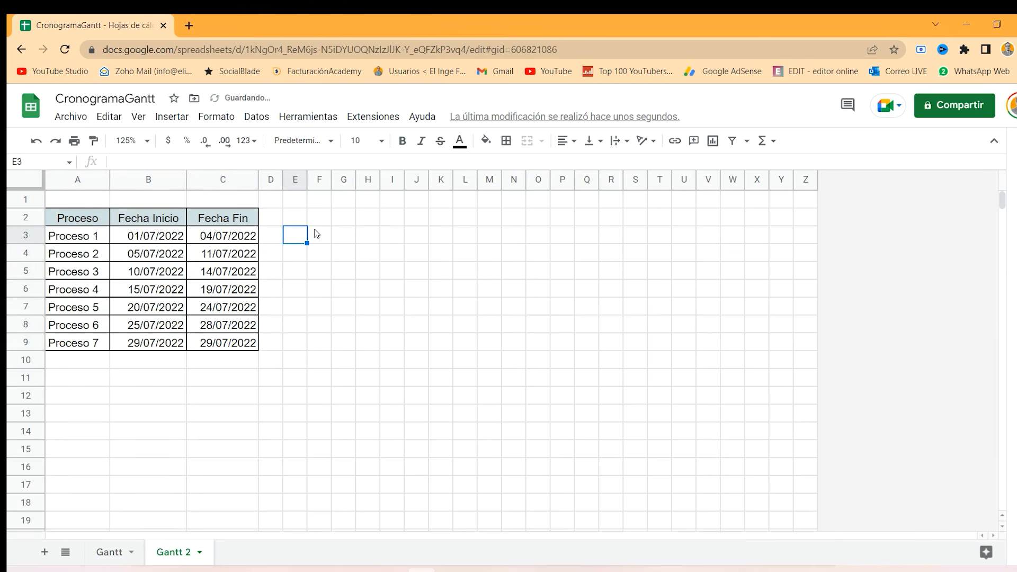
left_click(343, 206)
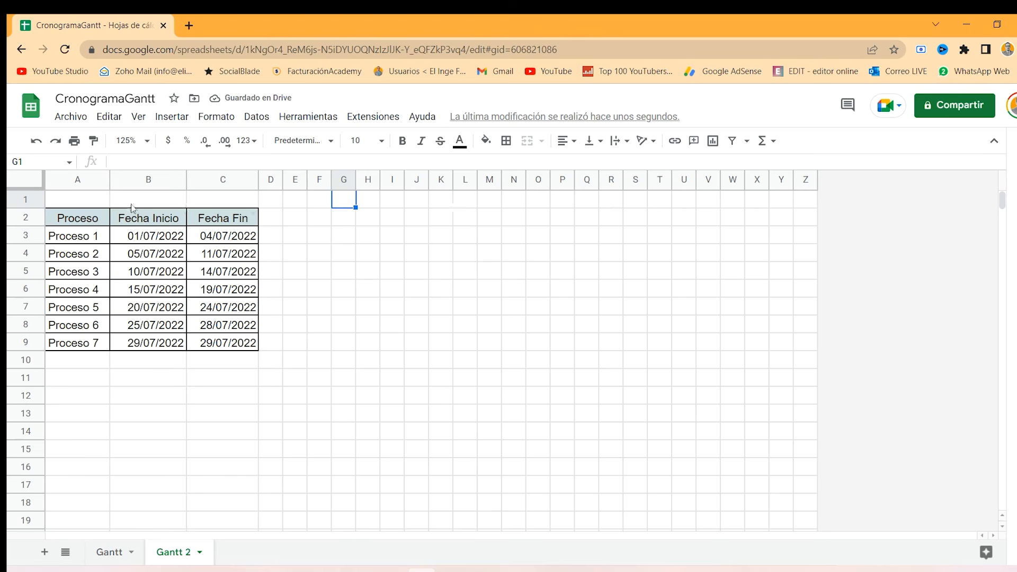
- Make row 1 of Gantt 2 about three times as tall and increase the height of row 2 slightly
left_click_drag(25, 208, 26, 243)
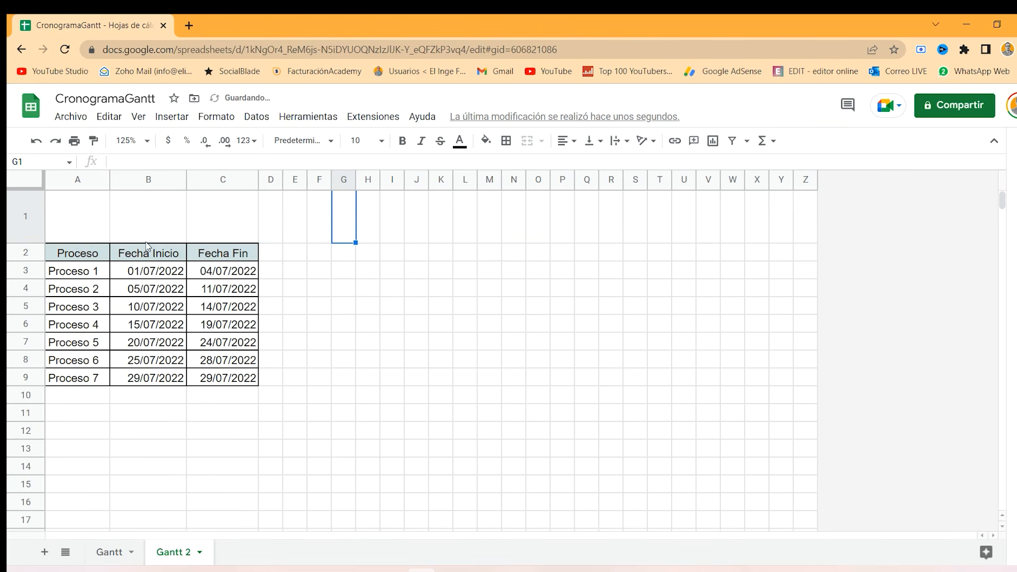
left_click_drag(280, 213, 777, 226)
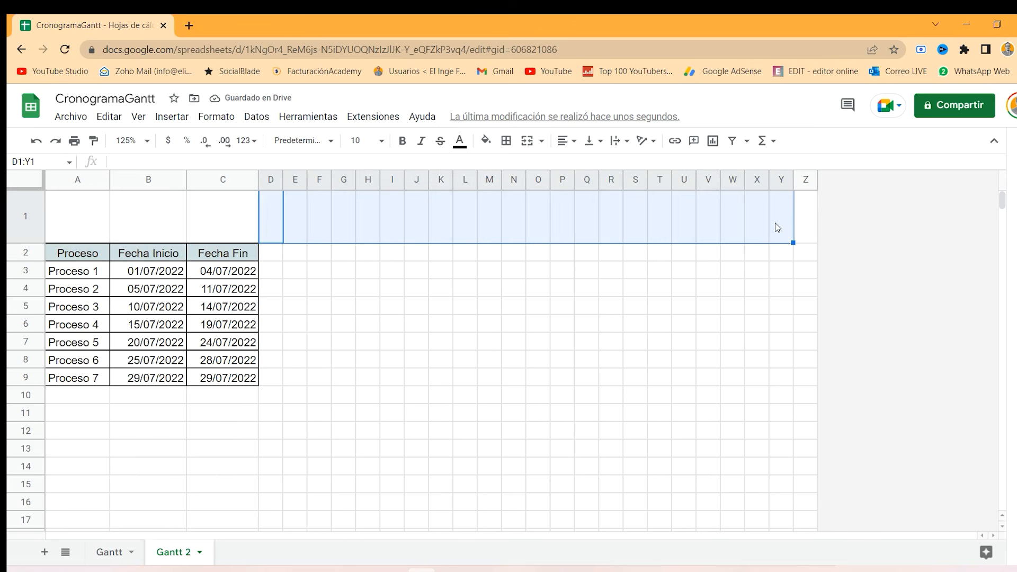
left_click_drag(29, 261, 27, 269)
left_click(278, 260)
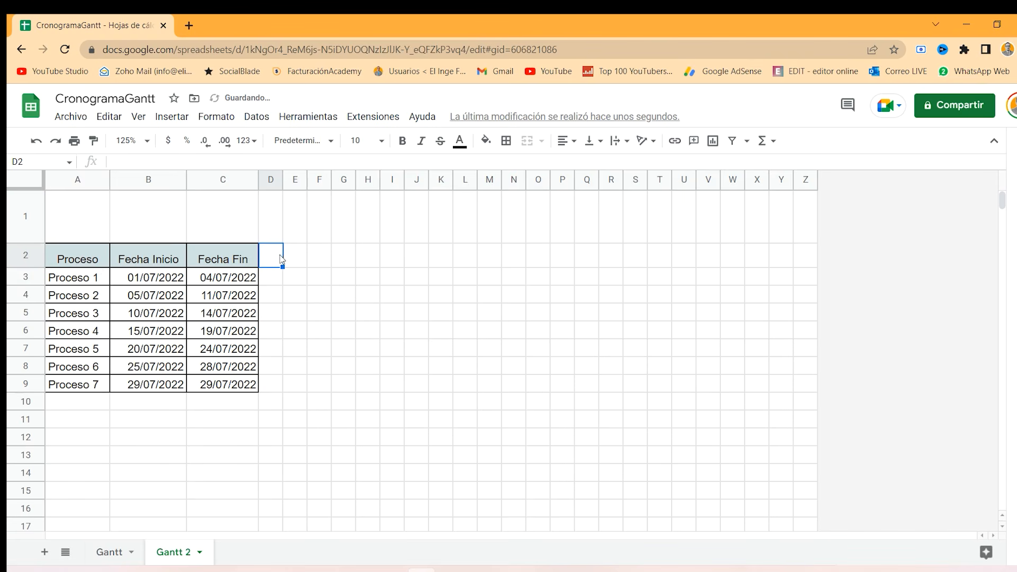
- Enter the timeline's first date, 01/07/2022, in cell D1
left_click(277, 212)
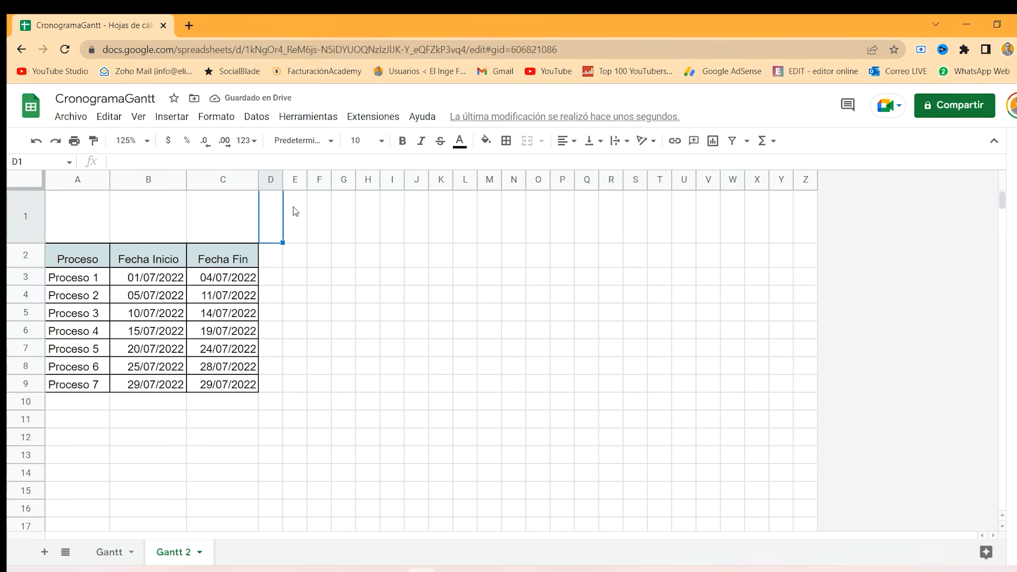
left_click(141, 280)
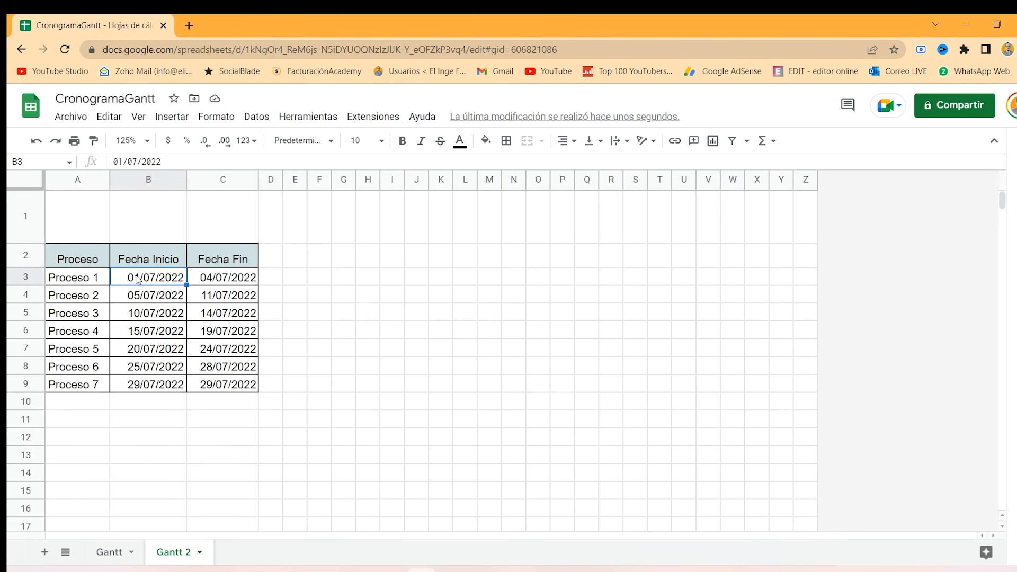
left_click(221, 281)
left_click(213, 388)
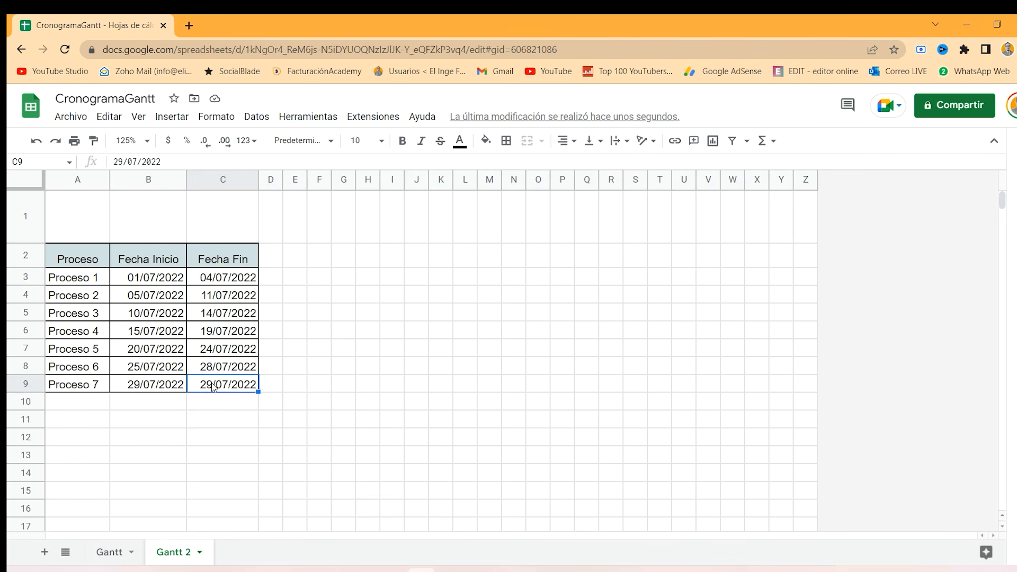
left_click(271, 212)
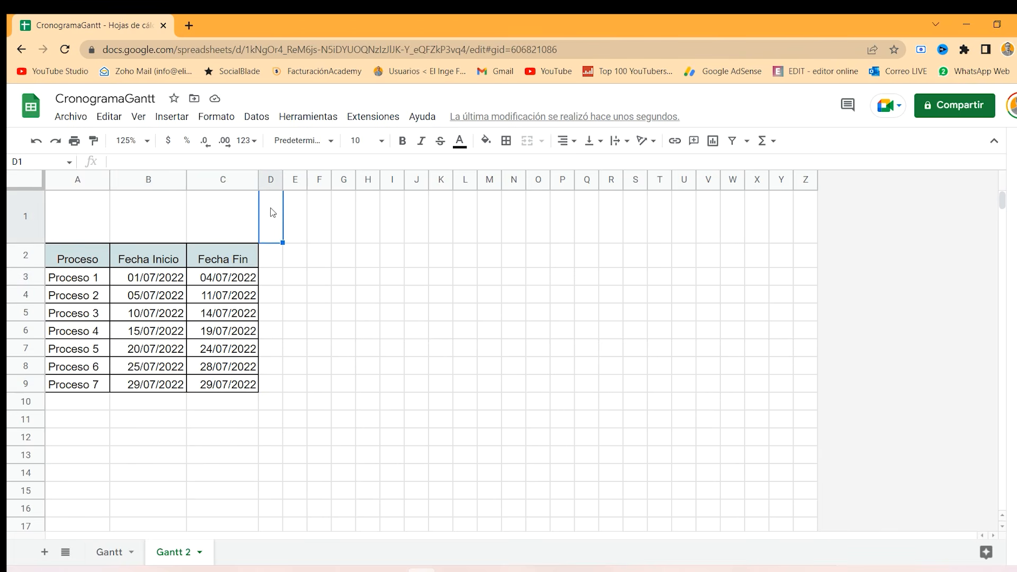
type("01/07/20022")
key("Return")
- Rotate the date in D1 to read vertically upward and heighten row 1 to fit the full date
left_click(271, 223)
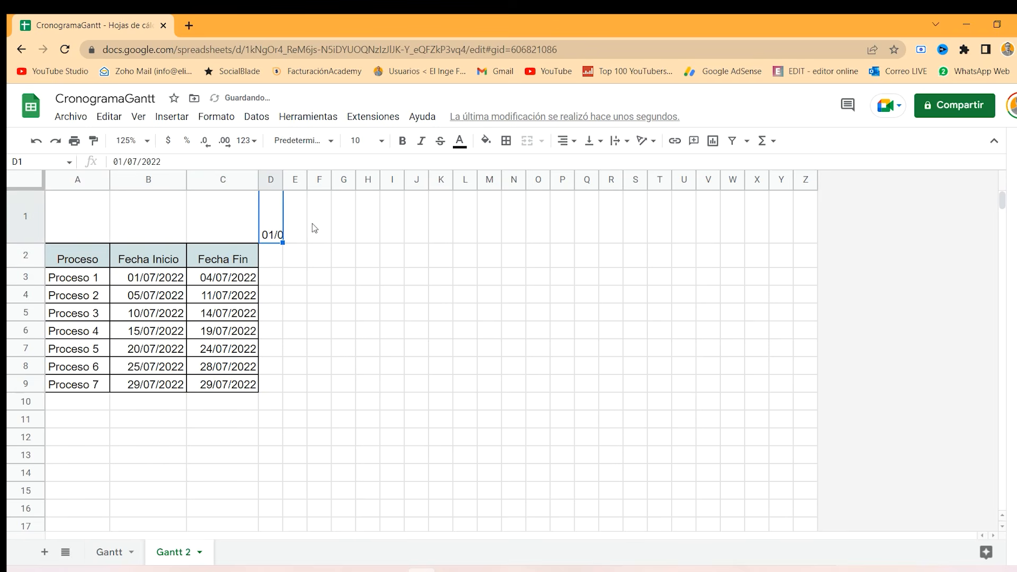
left_click(655, 142)
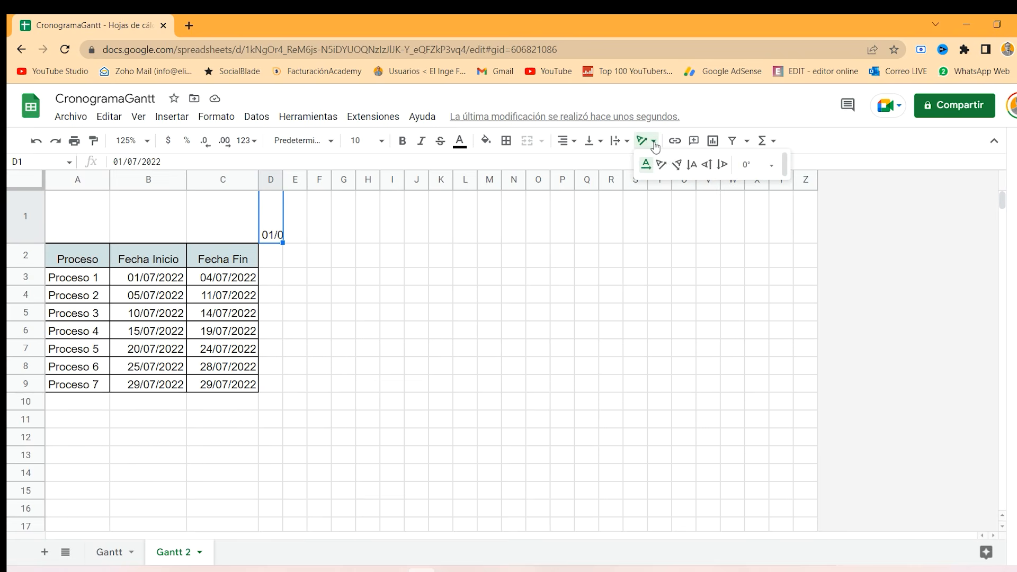
left_click(707, 164)
left_click_drag(26, 242, 21, 256)
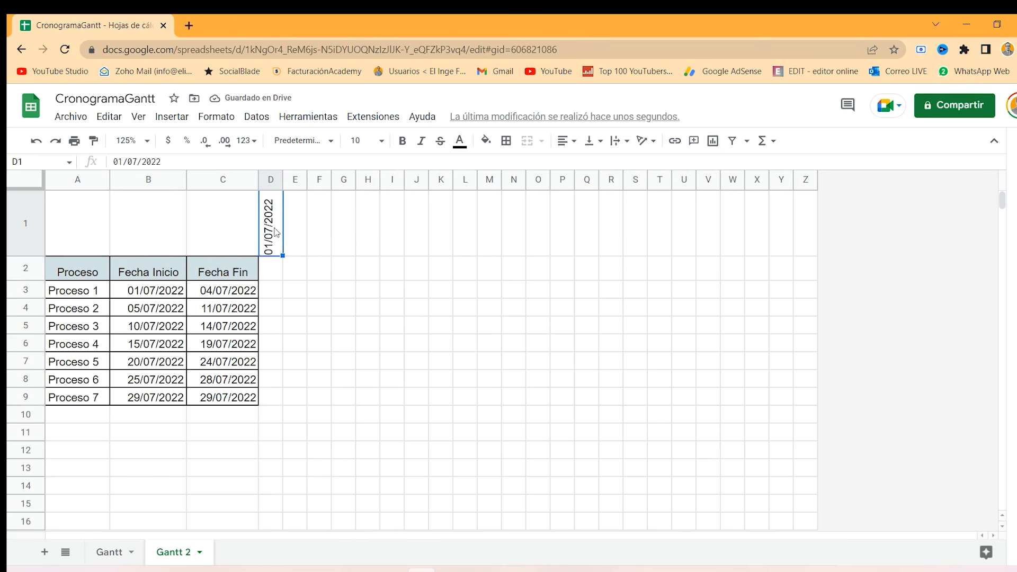
- Enter the formula =TEXTO(D1,"ddd") in D2 to give the abbreviated weekday of the date above
left_click(275, 278)
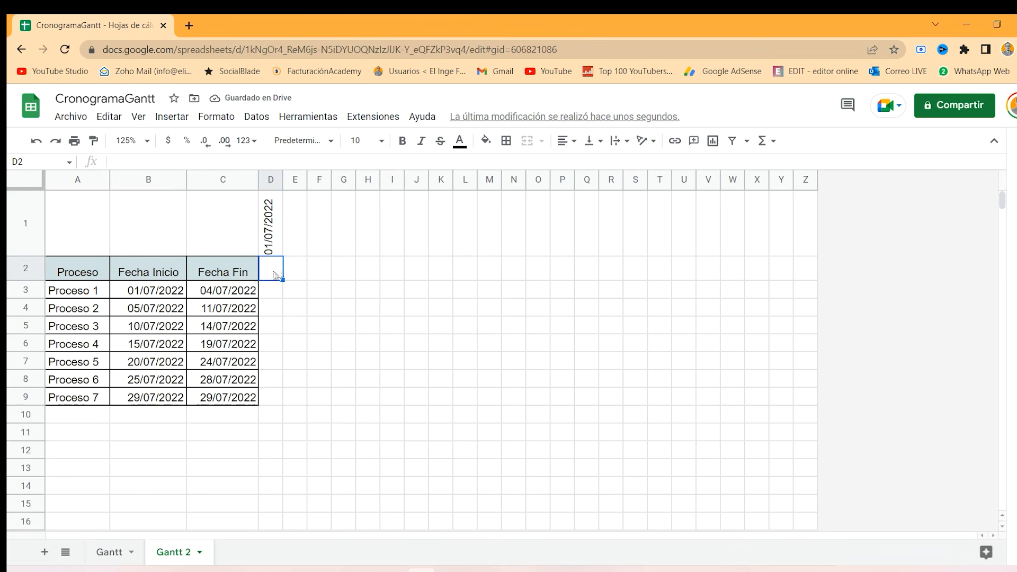
type("=texto")
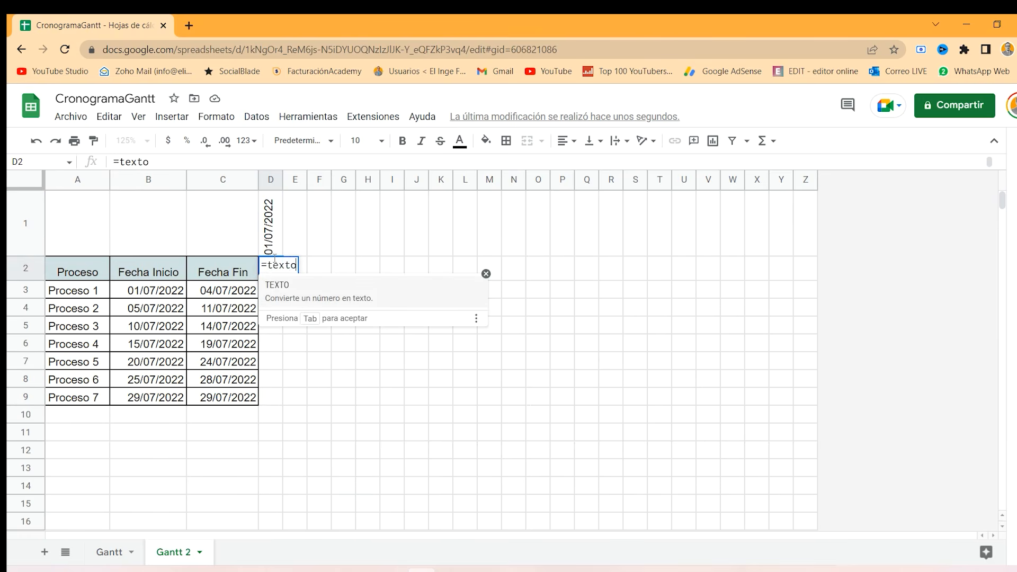
type("(")
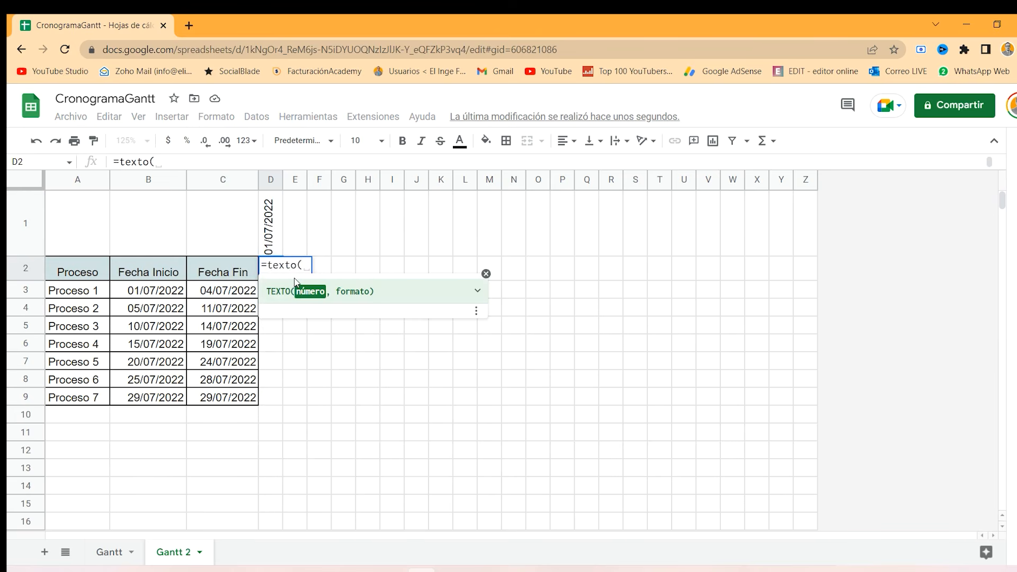
left_click(269, 232)
type(".")
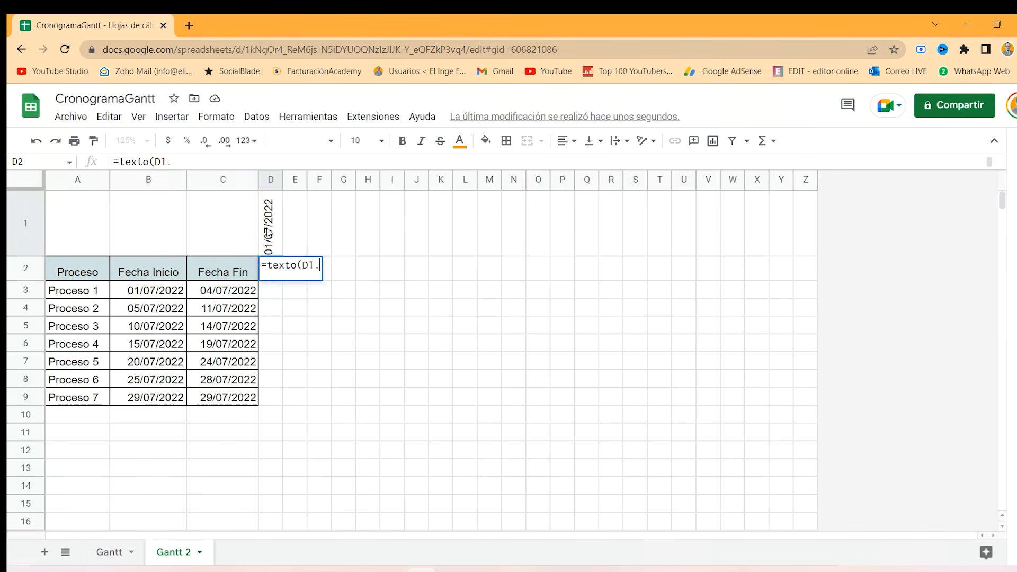
key("BackSpace")
type(",\"ddd\"")
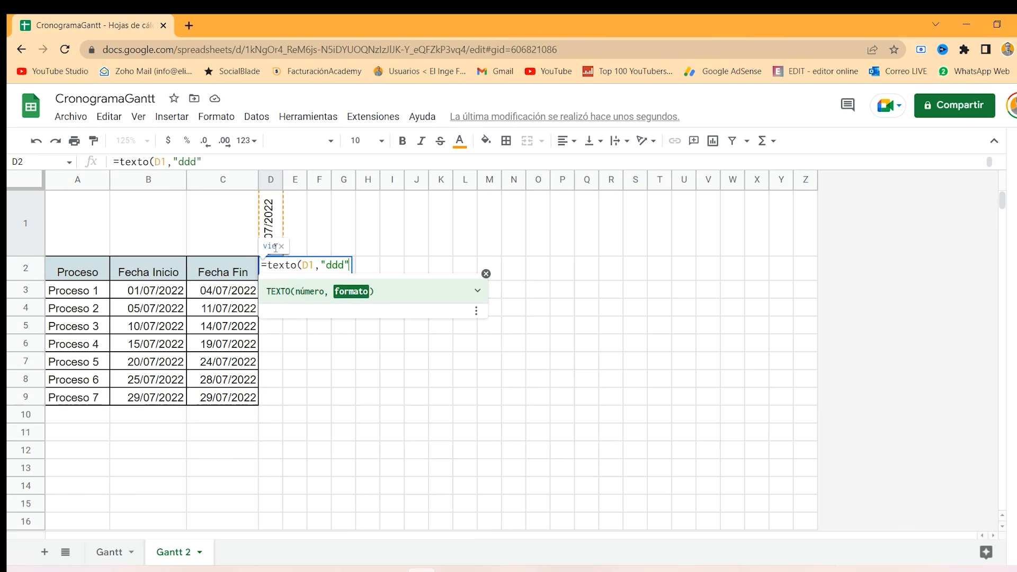
type(")")
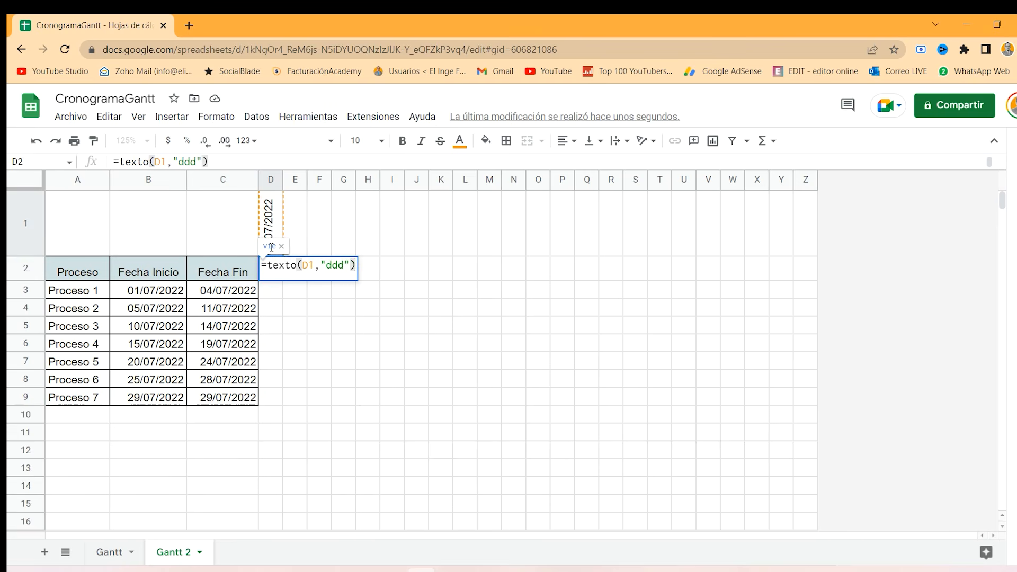
key("Return")
left_click(275, 271)
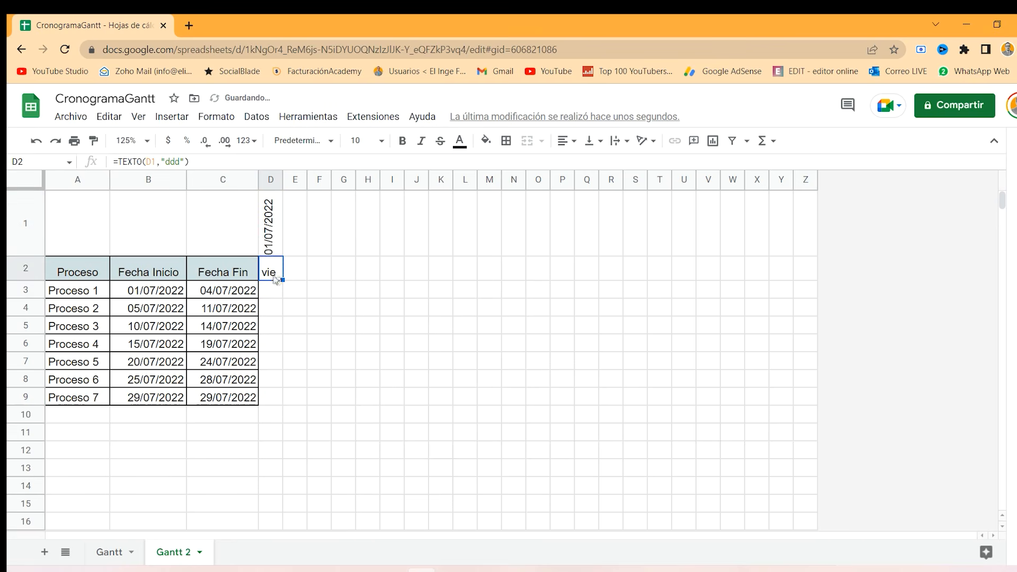
- Centre the timeline header range D1:Z2 both horizontally and vertically
left_click_drag(274, 273, 802, 242)
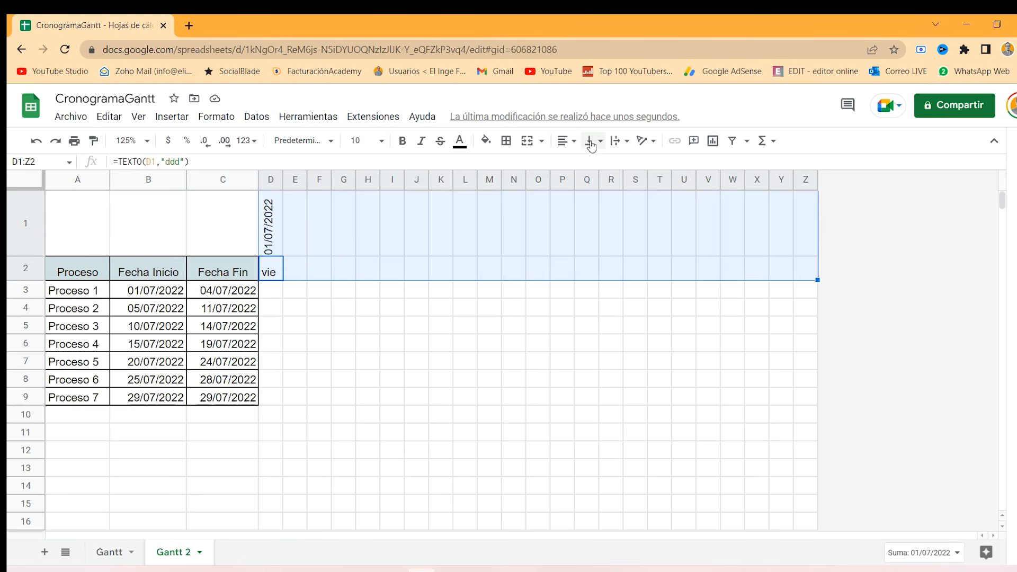
left_click(566, 141)
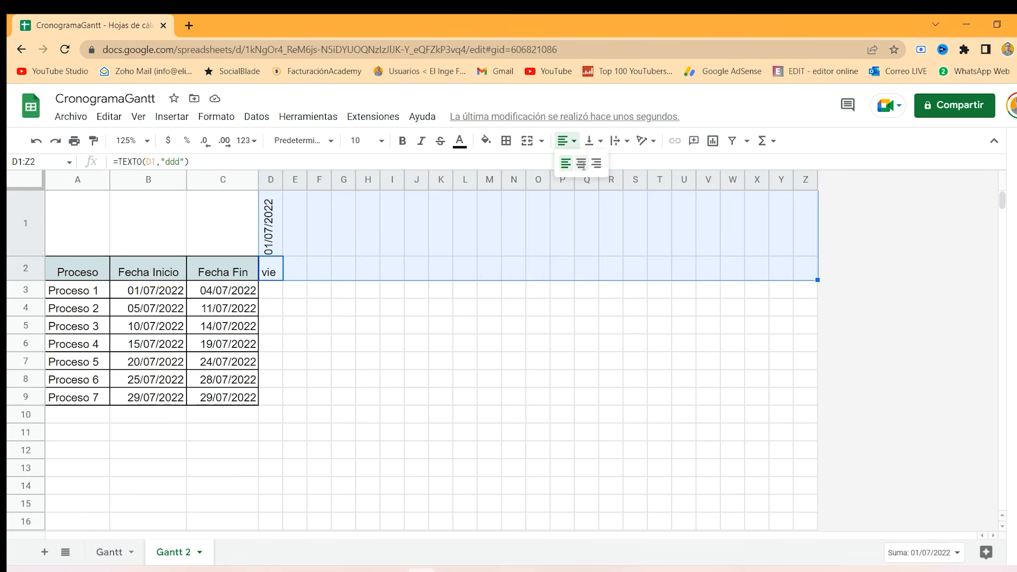
left_click(583, 165)
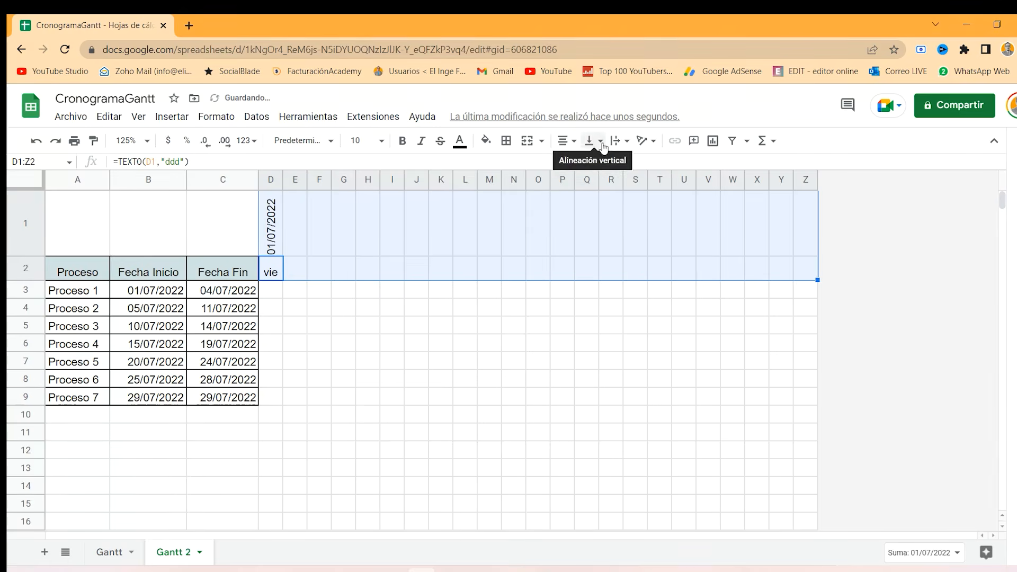
left_click(593, 141)
left_click(608, 163)
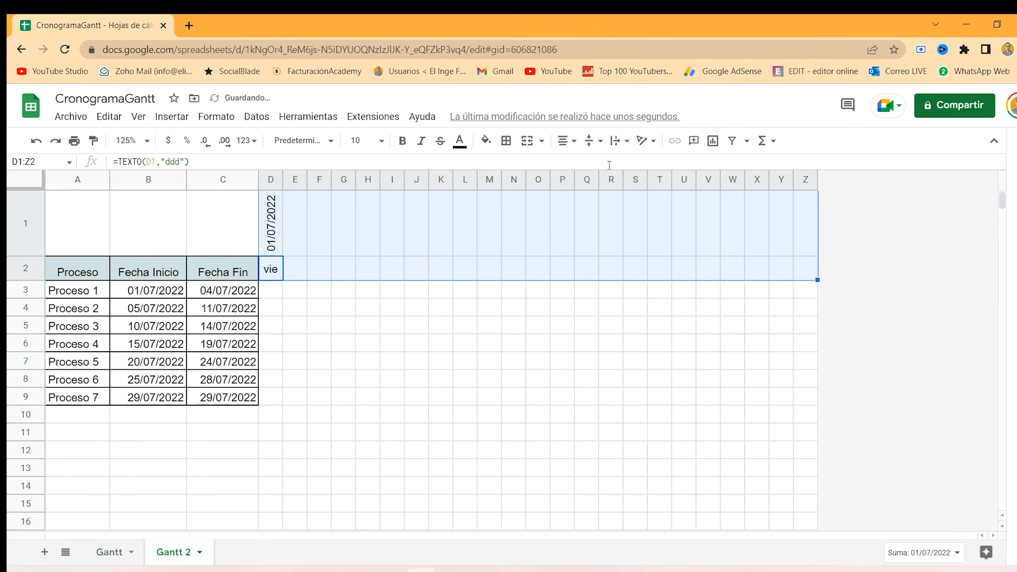
left_click(337, 273)
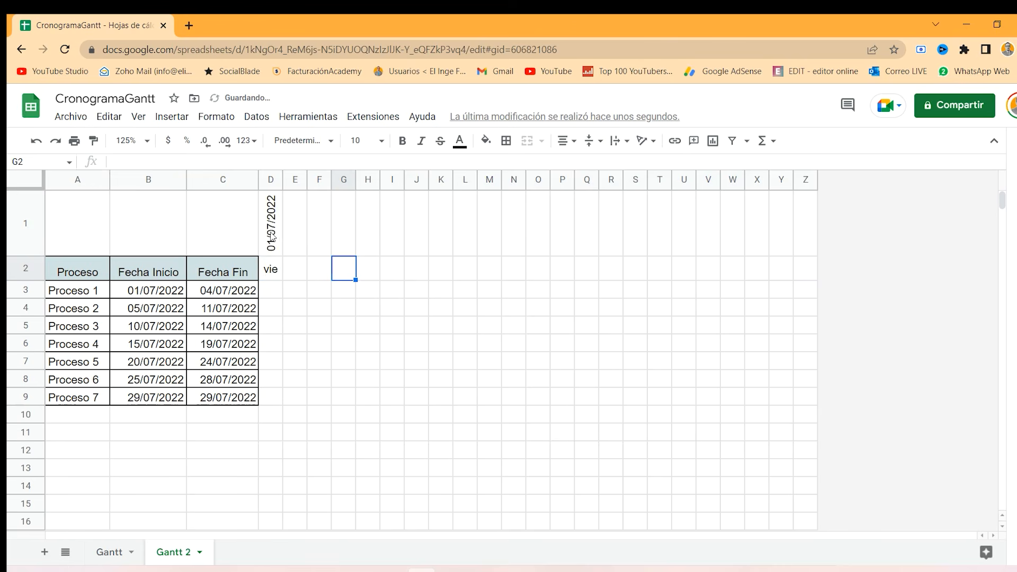
left_click_drag(271, 237, 271, 271)
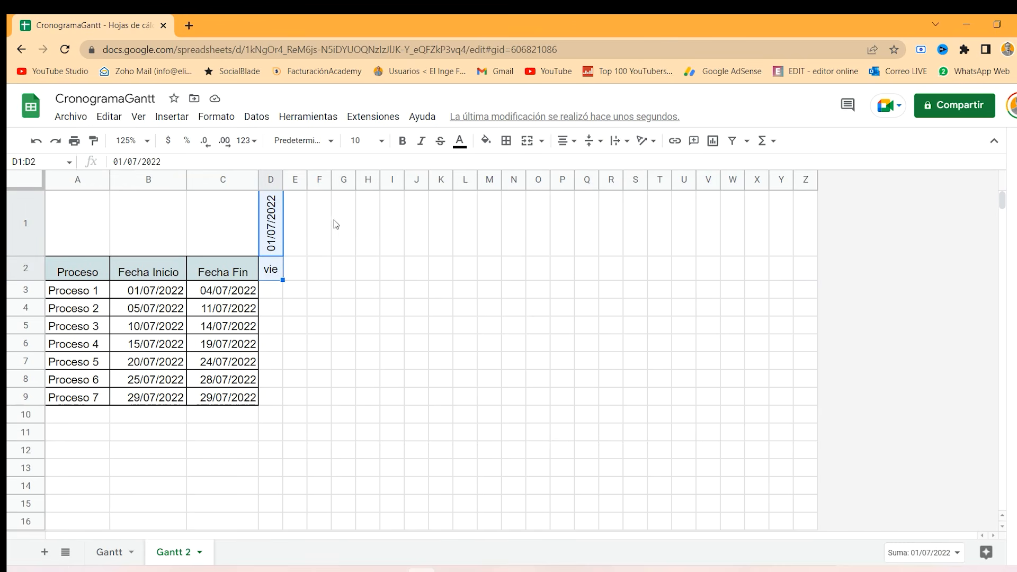
- Begin an SI formula in E1 whose condition is TEXTO(D1,"ddd")="vie"
left_click(299, 239)
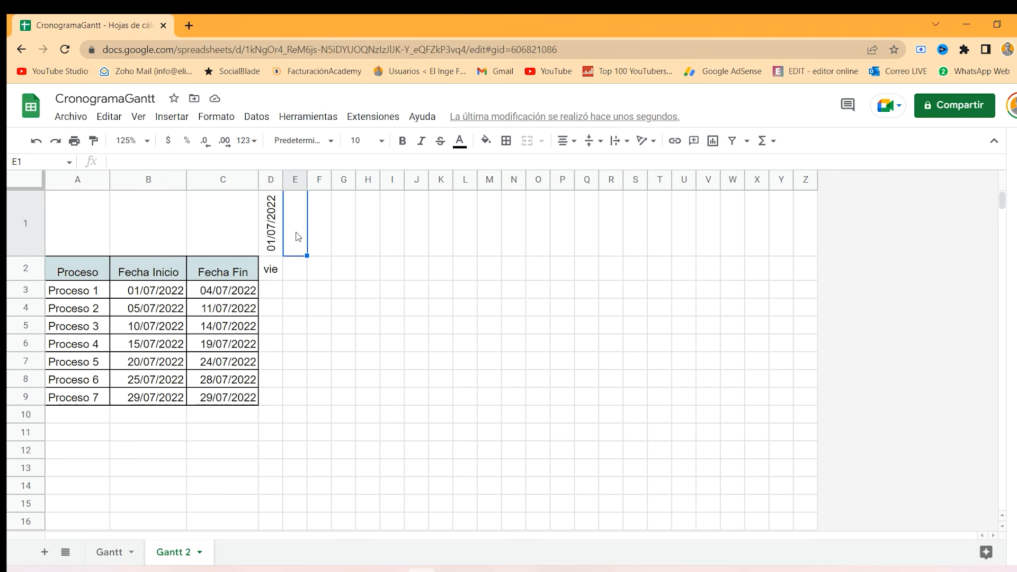
type("=si(")
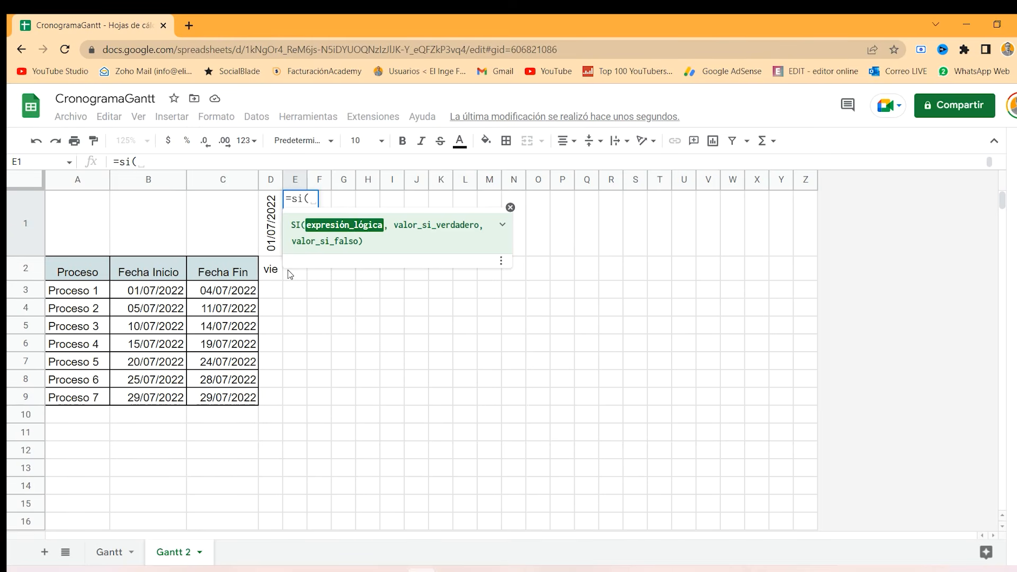
type("texto")
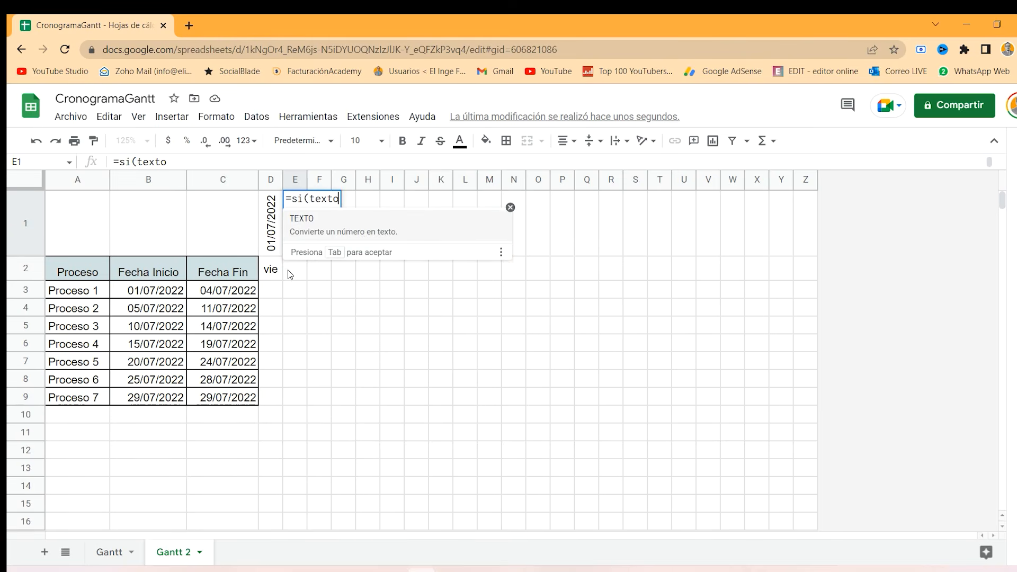
type("(")
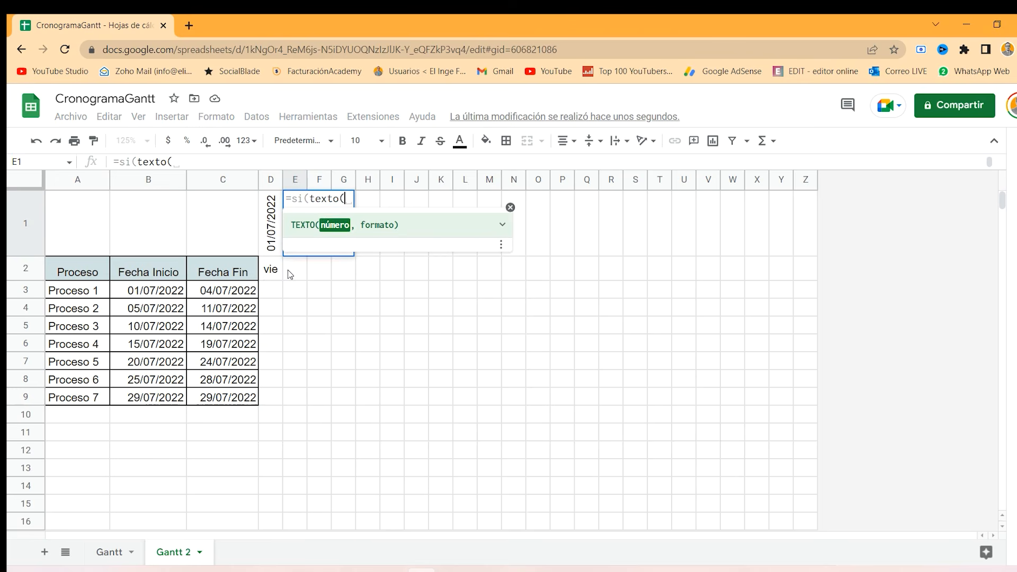
left_click(271, 223)
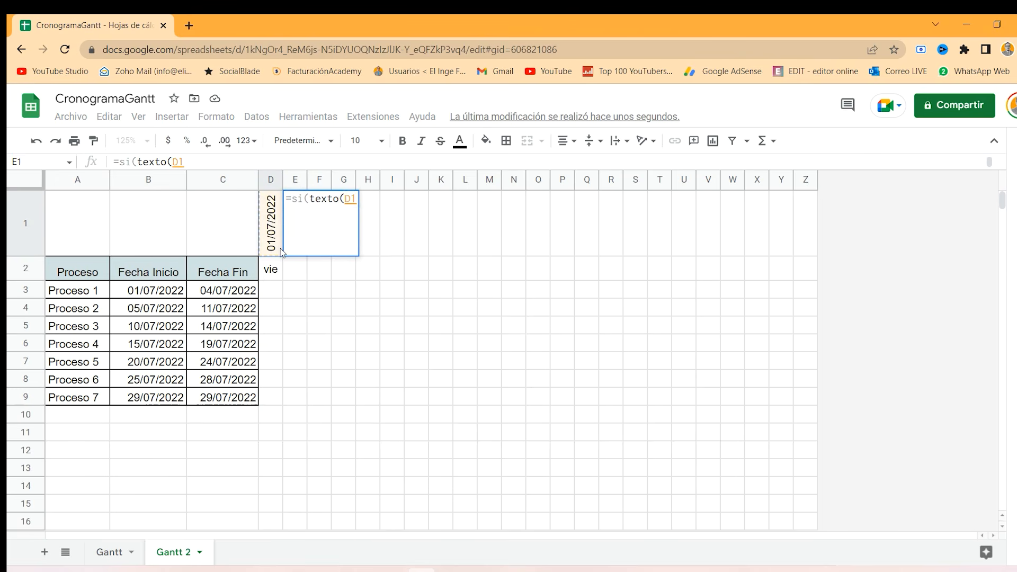
type(", \"ddd\"")
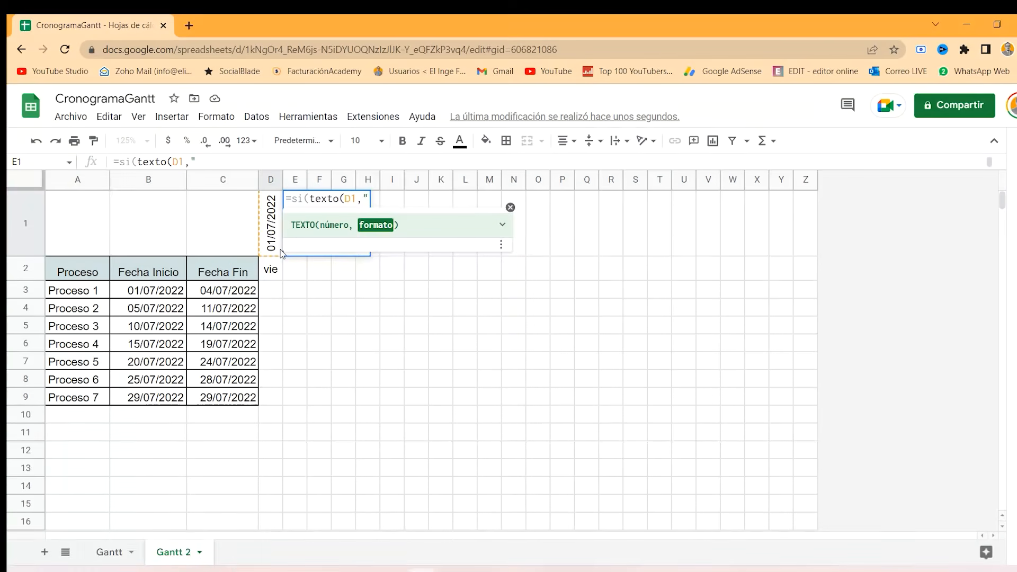
type(")")
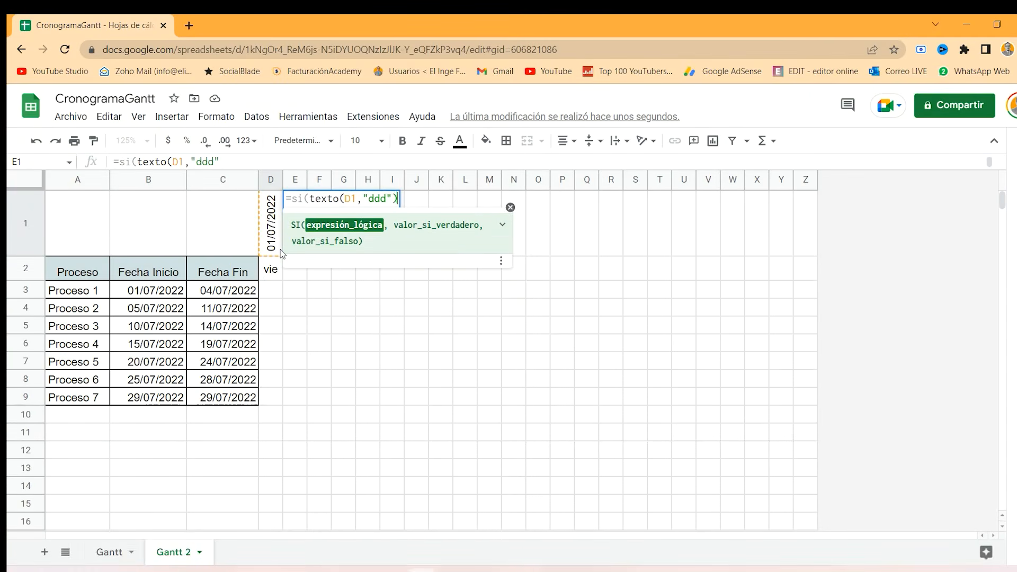
type("=")
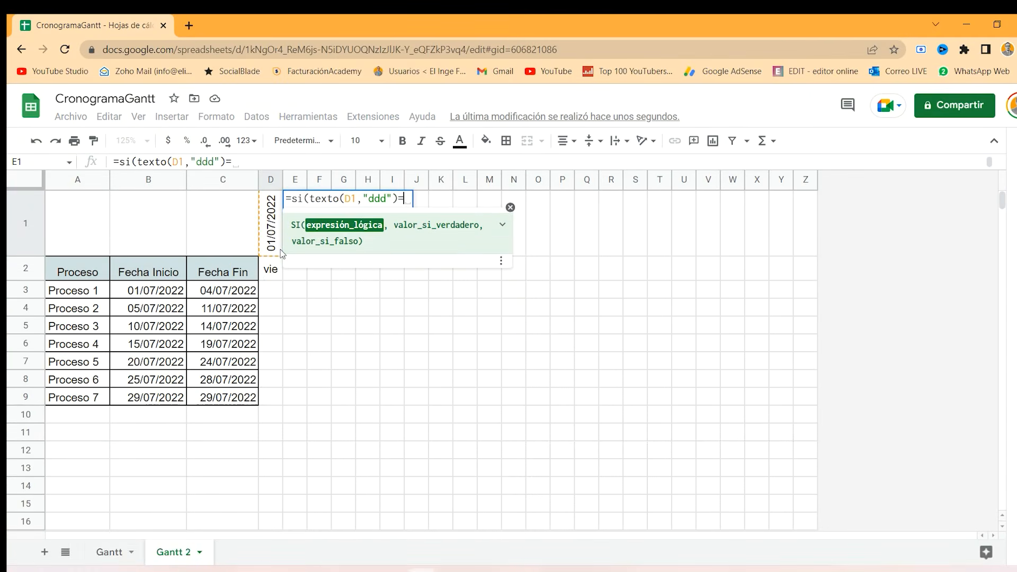
type("\"vie")
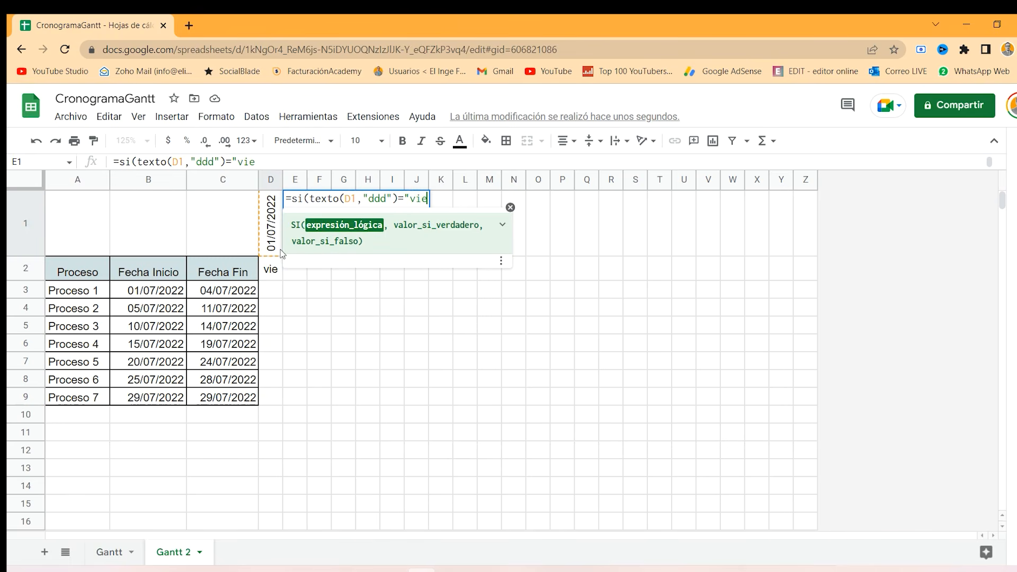
type("\"")
type(",")
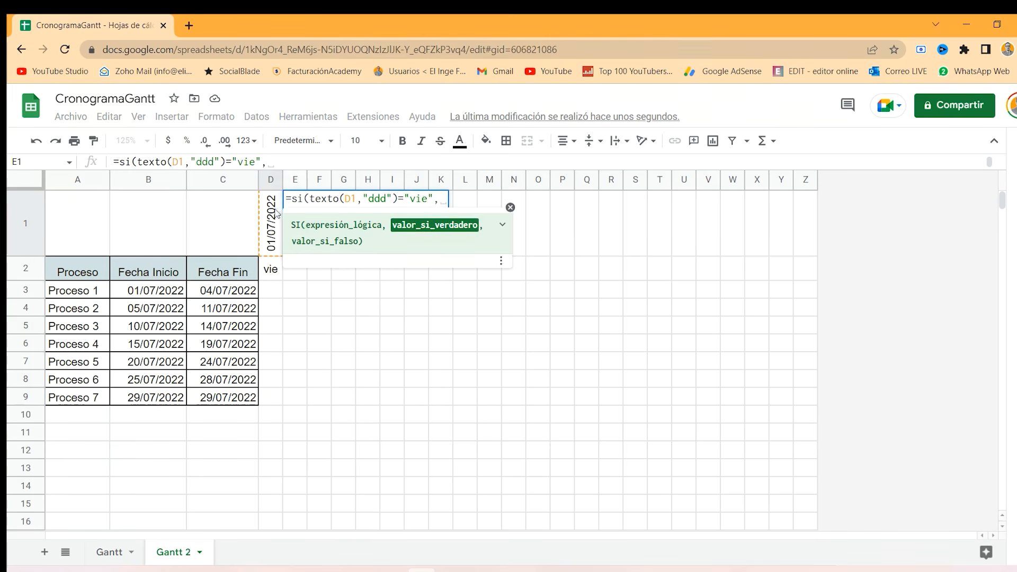
- Complete the SI formula in E1 with D1+3 as the true value and D1+1 as the false value
left_click(276, 229)
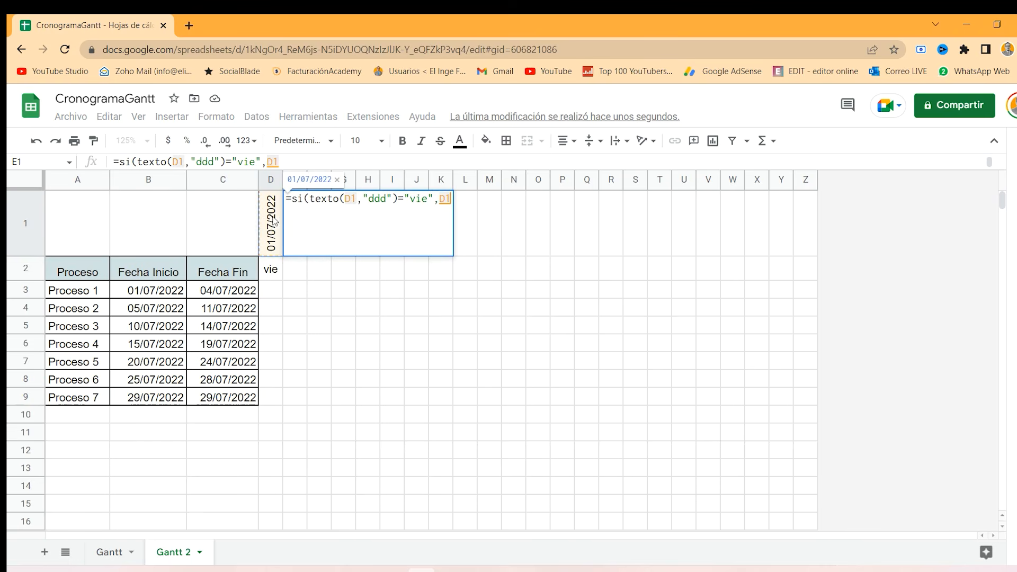
type("+3")
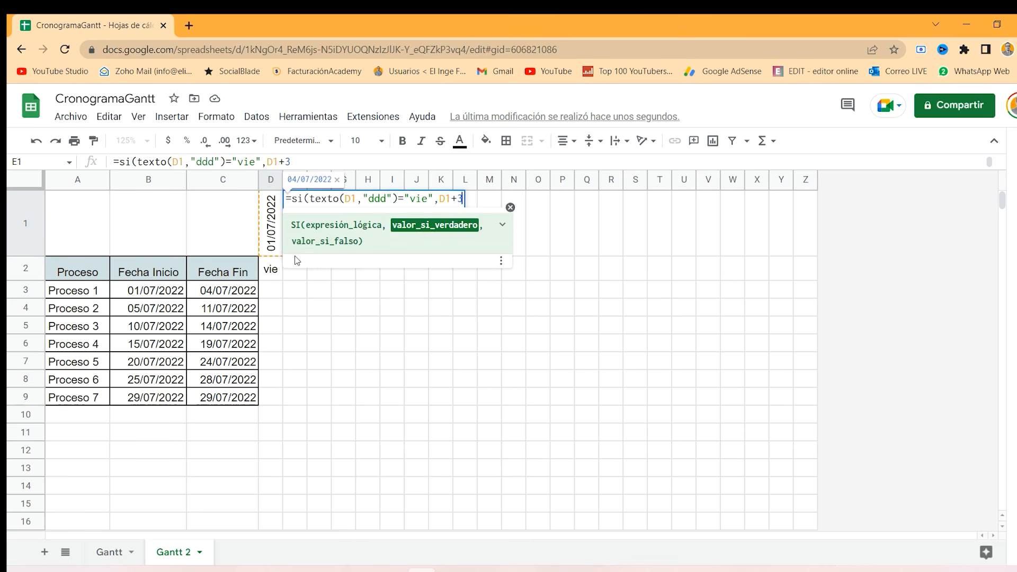
type(",")
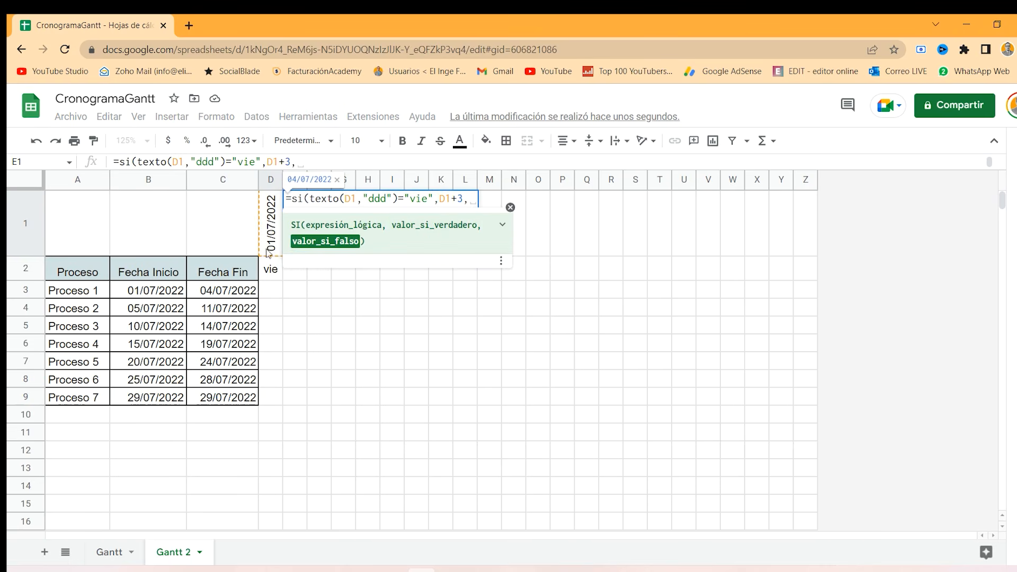
left_click(272, 225)
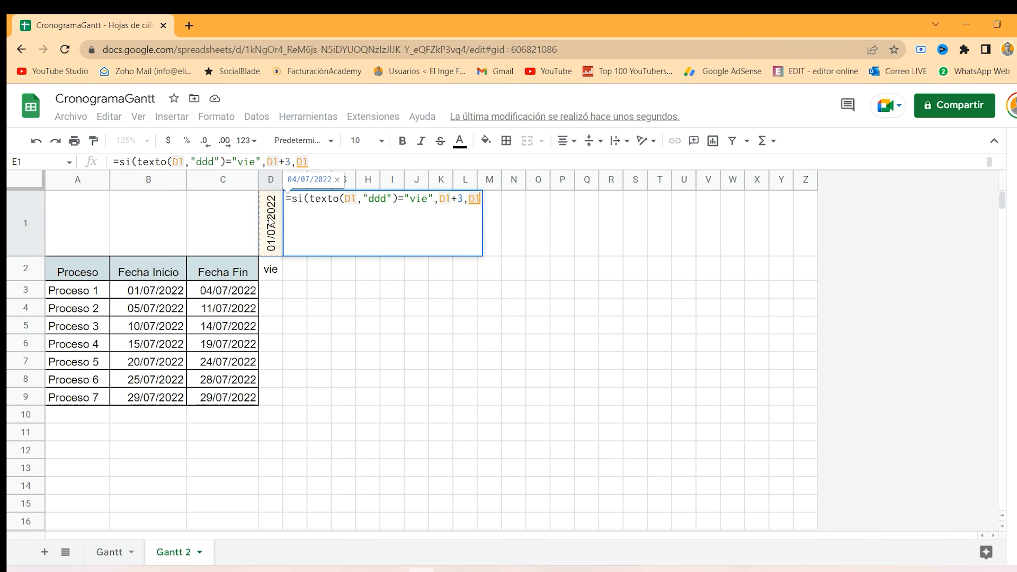
type("+1")
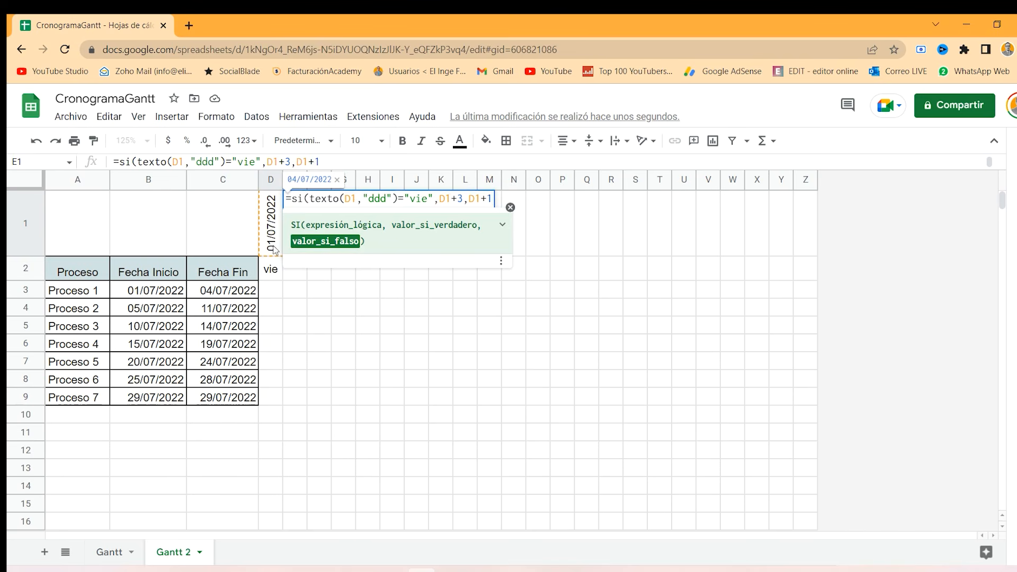
type(")")
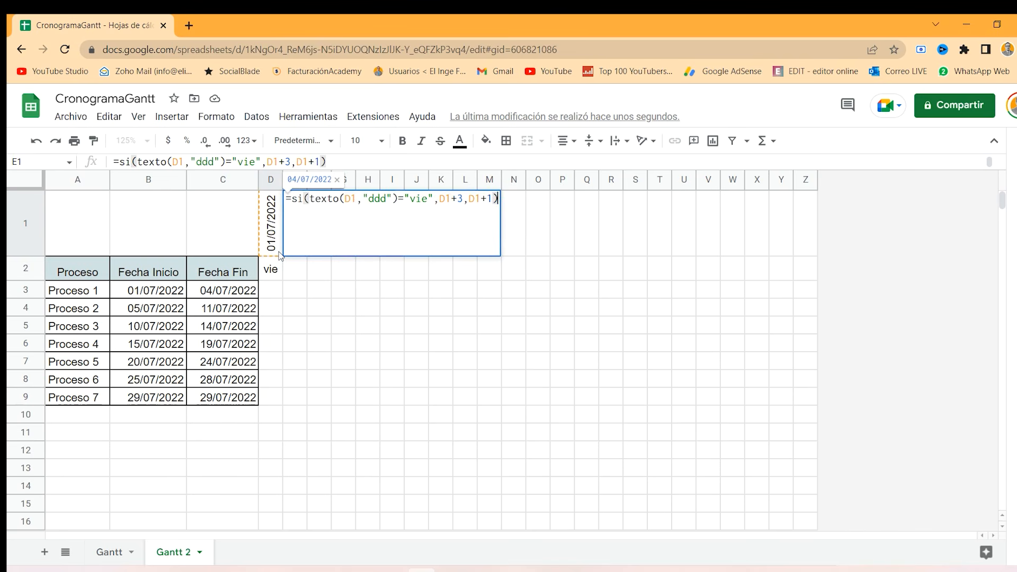
type(")")
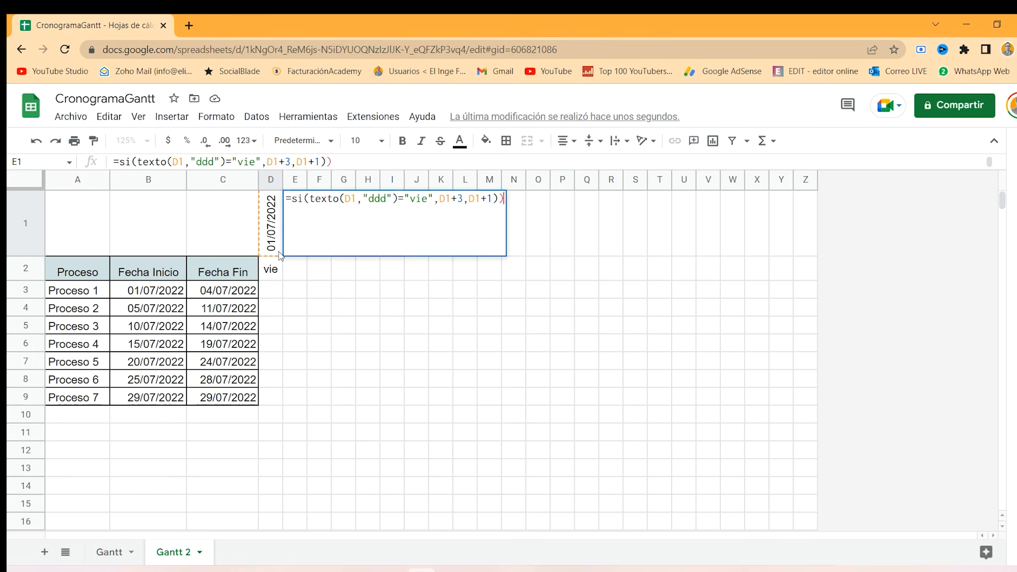
key("BackSpace")
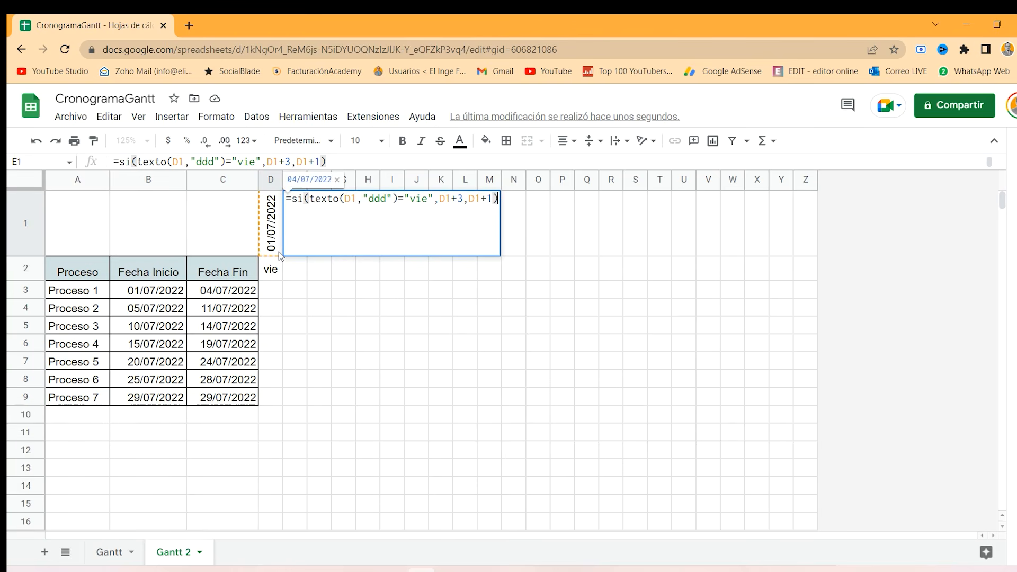
key("Return")
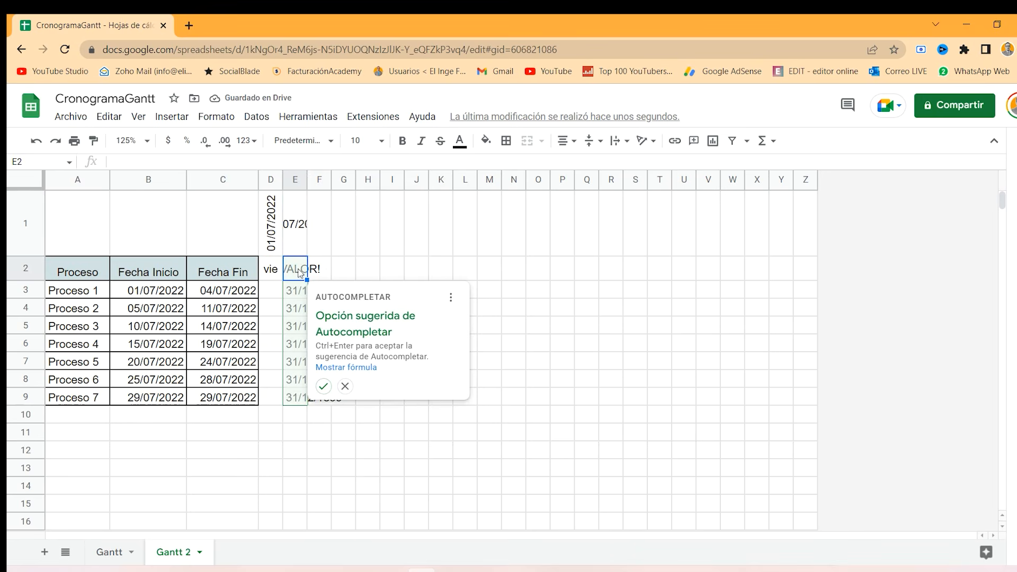
- Copy the rotated date formatting of D1 onto E1:Z1
left_click(305, 234)
left_click(305, 268)
left_click(299, 230)
left_click(273, 230)
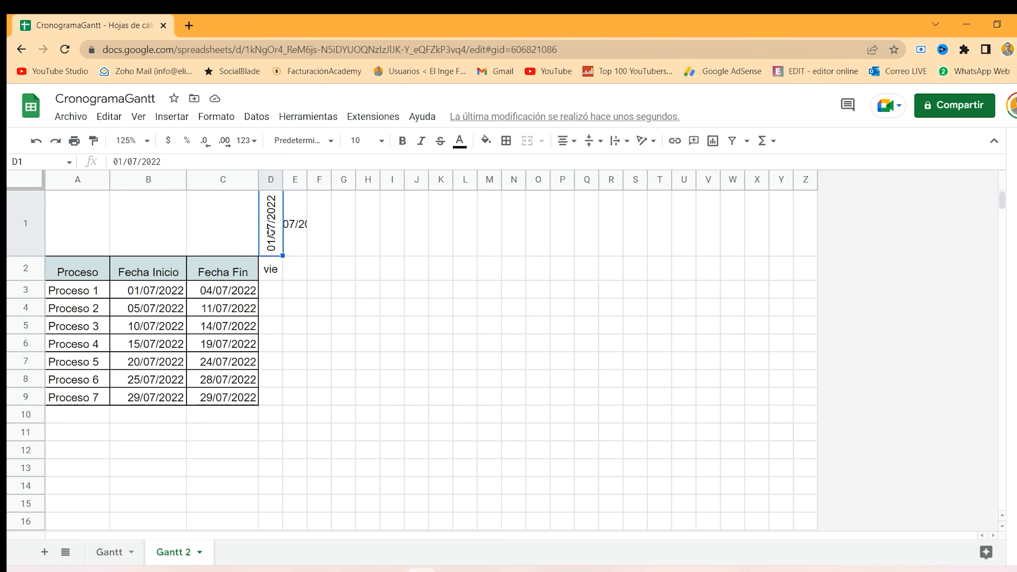
left_click(94, 142)
left_click_drag(291, 233, 797, 231)
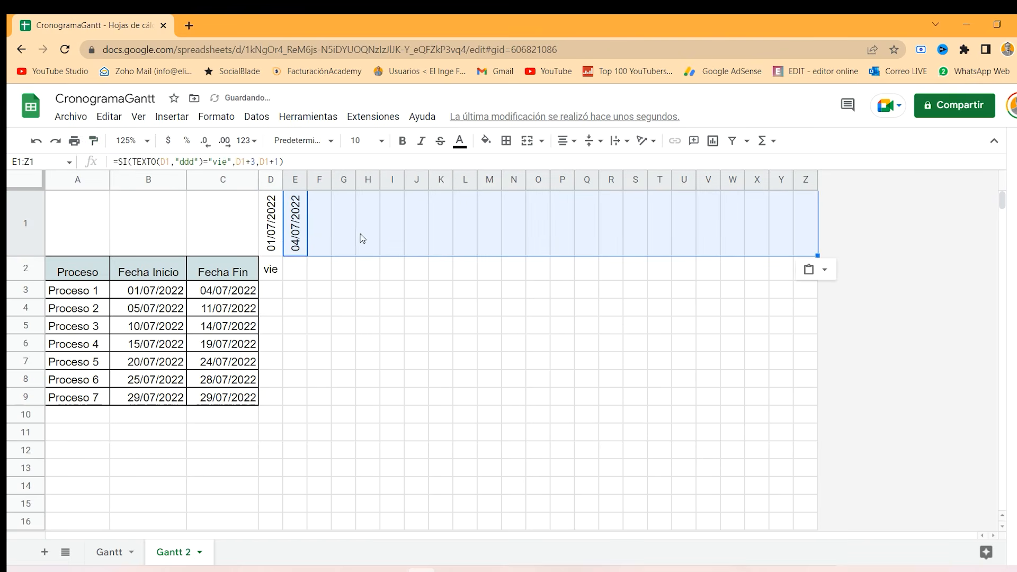
- Extend the weekday formula from D2 into E2
left_click(288, 241)
left_click(278, 250)
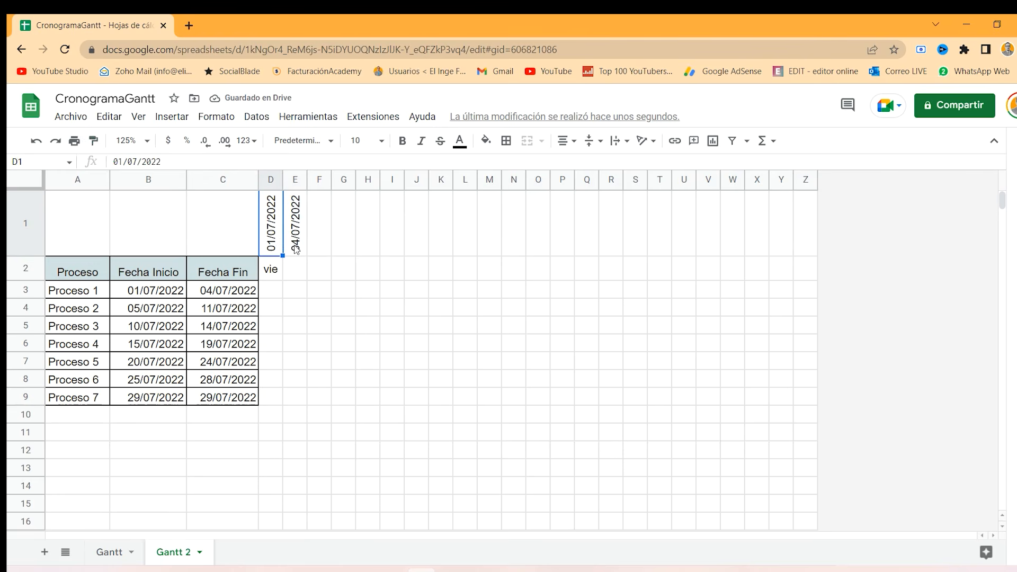
left_click(280, 273)
left_click_drag(304, 280, 305, 281)
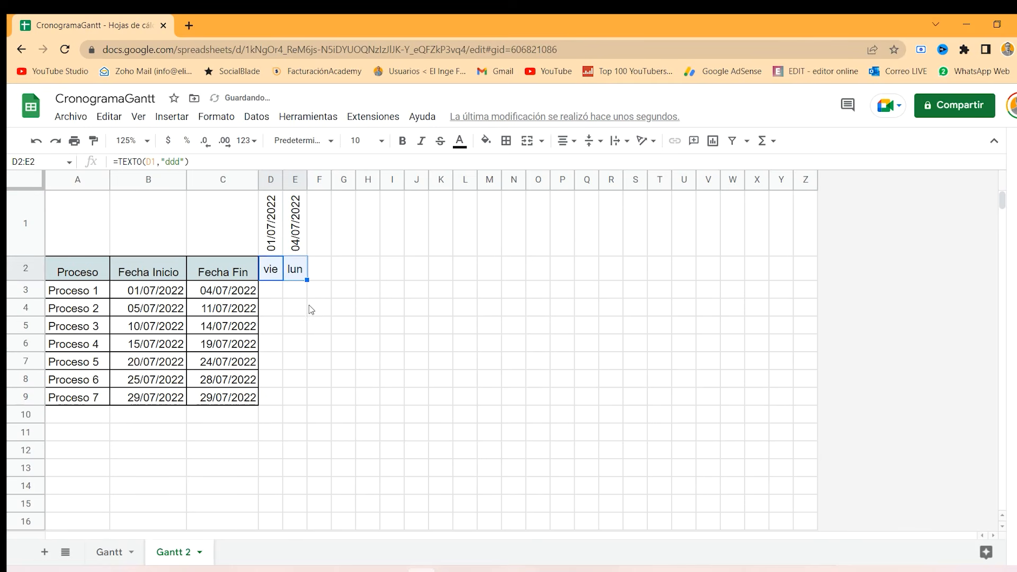
- Fill the E1 date formula across to X1 and the E2 weekday formula across to X2
left_click(300, 244)
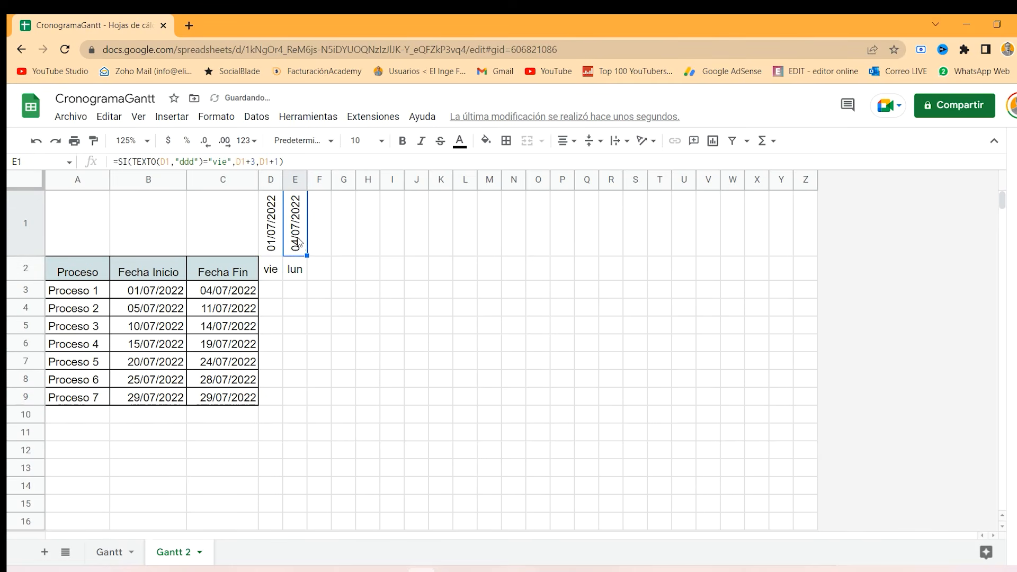
left_click_drag(305, 256, 753, 250)
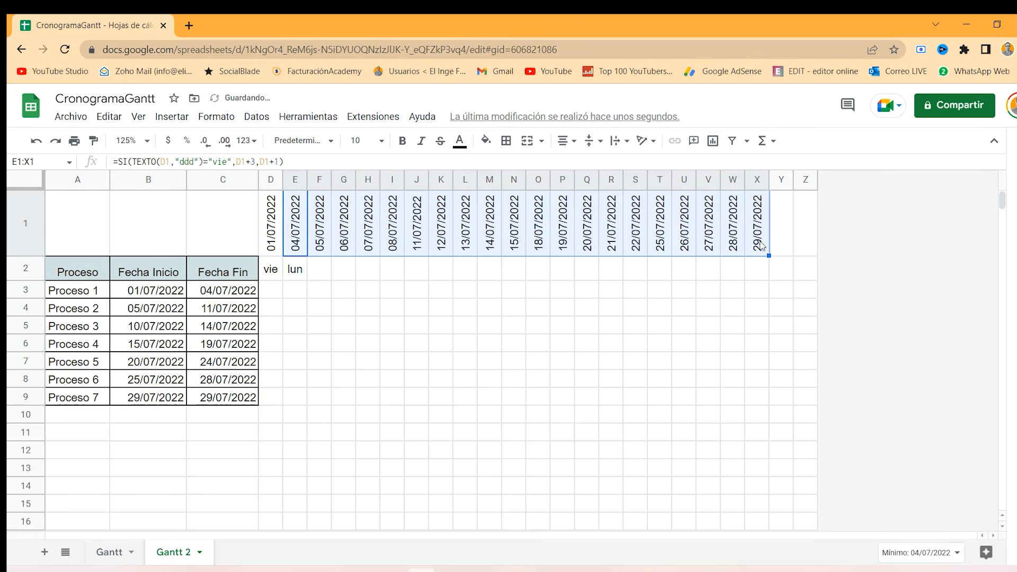
left_click(299, 273)
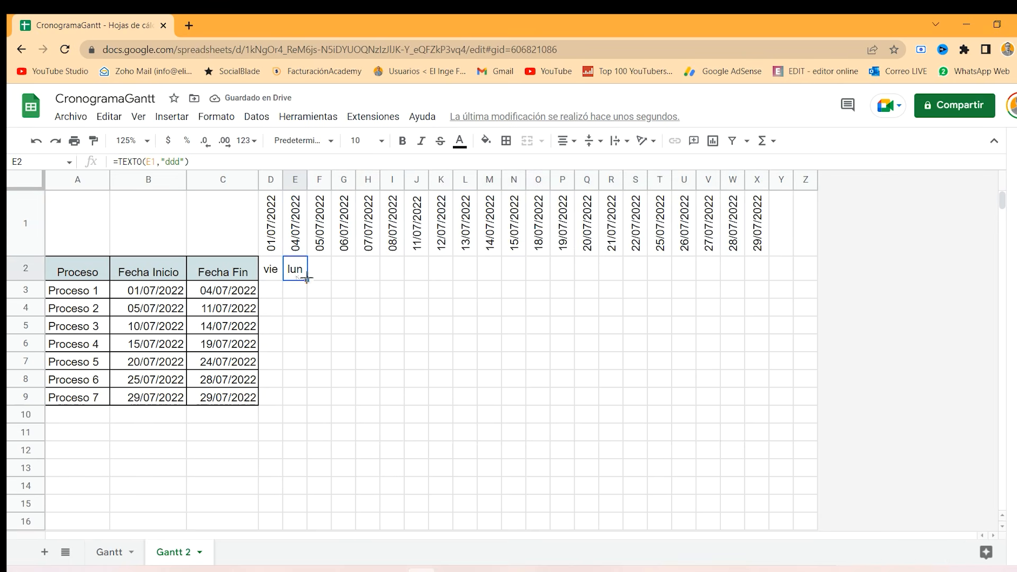
left_click_drag(307, 280, 758, 268)
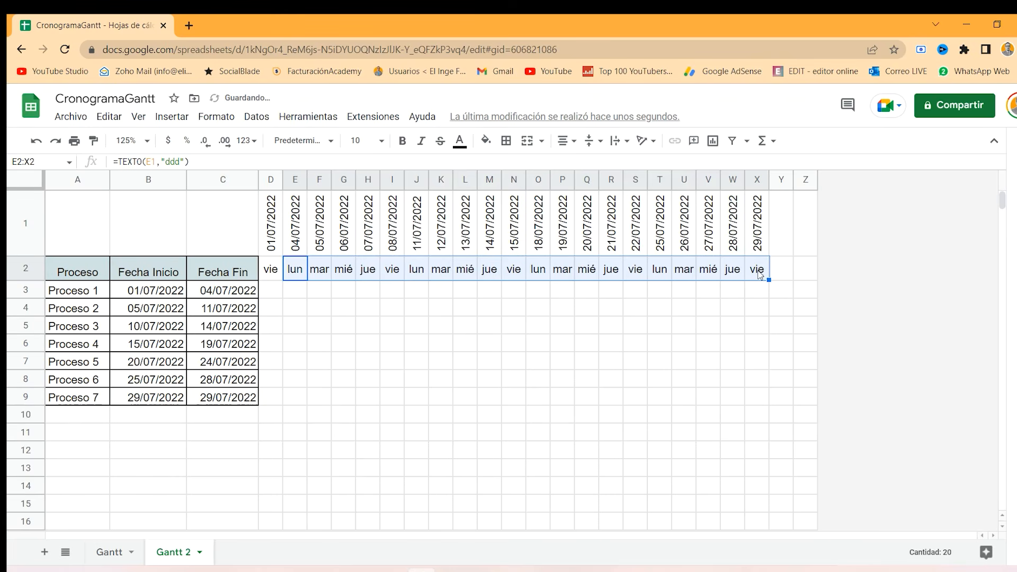
- Check that the weekday sequence in row 2 skips weekends, going through the cells from D2 to N2
left_click(292, 275)
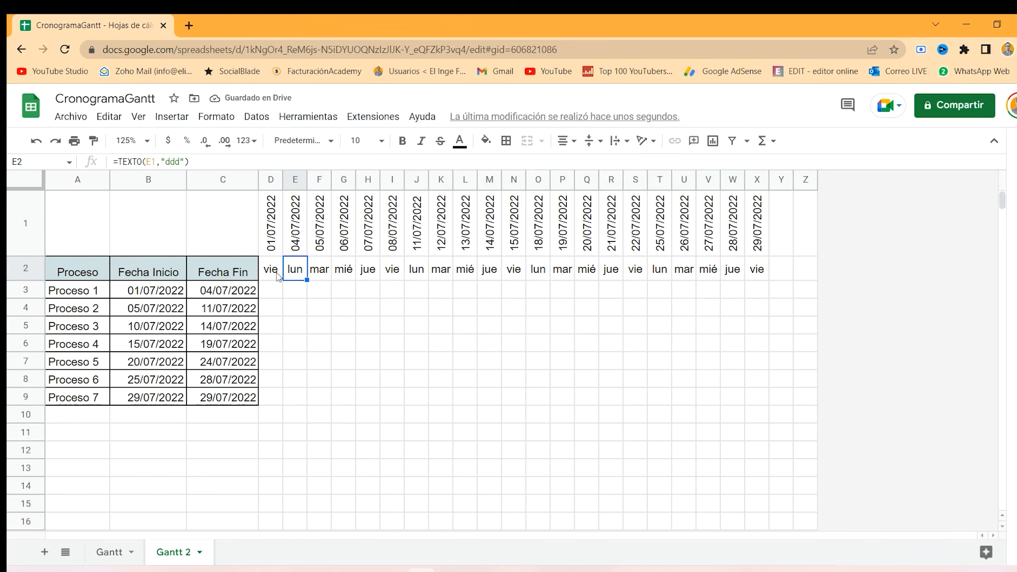
left_click(275, 275)
left_click(295, 274)
left_click(317, 276)
left_click(345, 274)
left_click(370, 274)
left_click(393, 276)
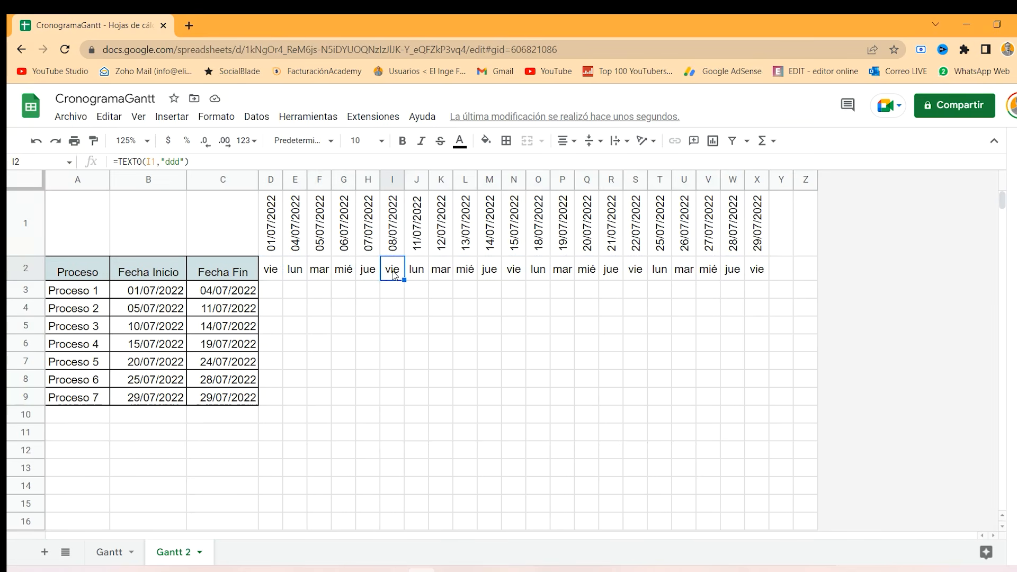
left_click(424, 272)
left_click(443, 274)
left_click(469, 274)
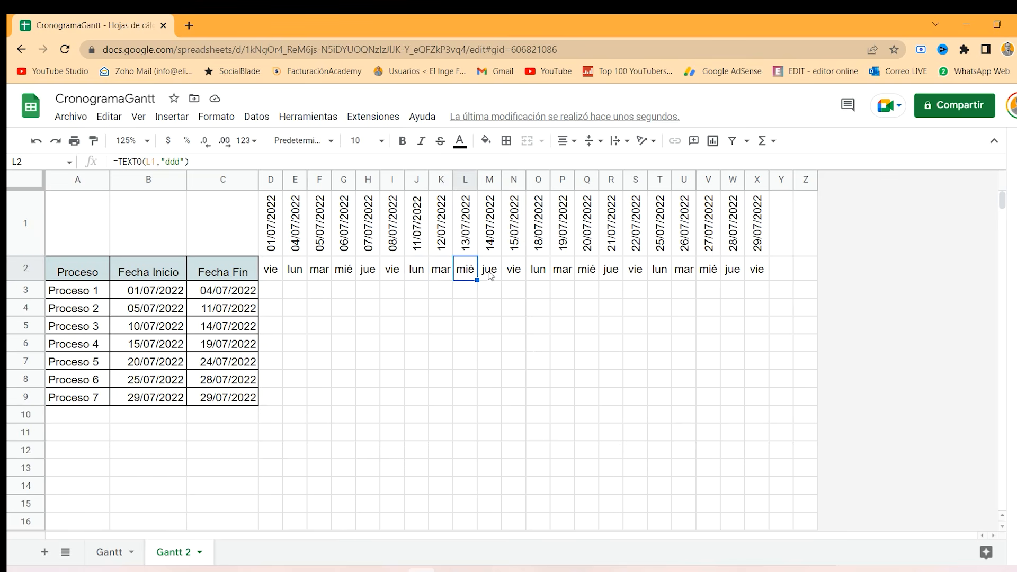
left_click(517, 274)
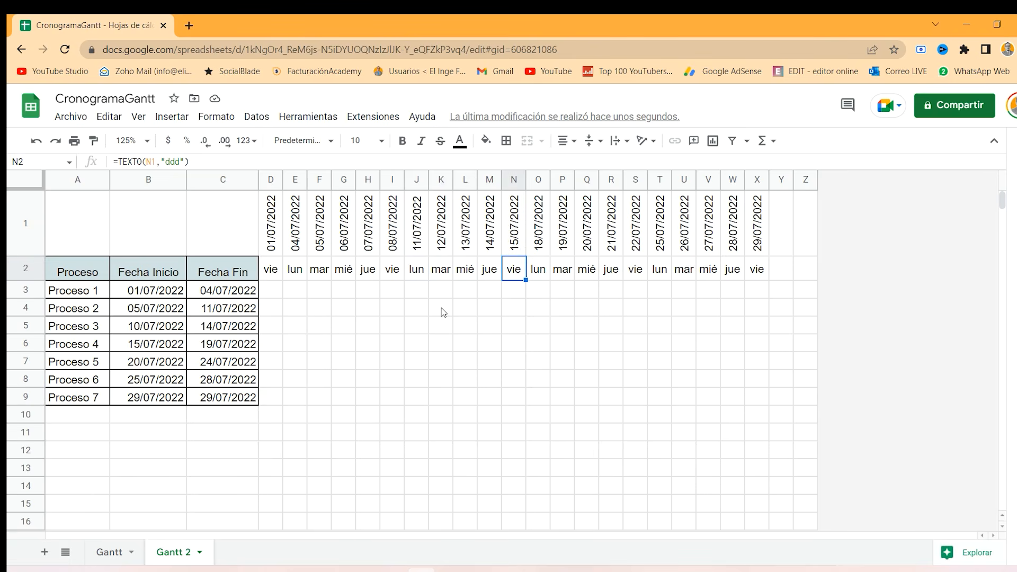
- Compare Proceso 1's start and end dates with the first timeline date and its empty cells in row 3
left_click(269, 293)
left_click_drag(272, 291, 465, 290)
left_click(158, 296)
left_click(216, 291)
left_click(167, 291)
left_click(207, 294)
left_click(160, 295)
left_click(218, 292)
left_click(171, 295)
left_click(218, 296)
left_click(166, 294)
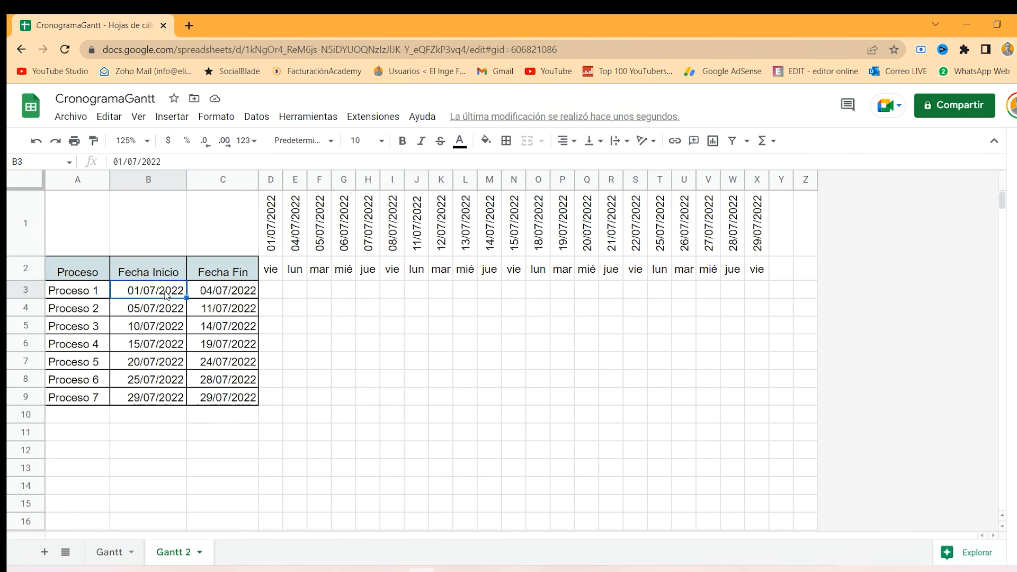
left_click(227, 294)
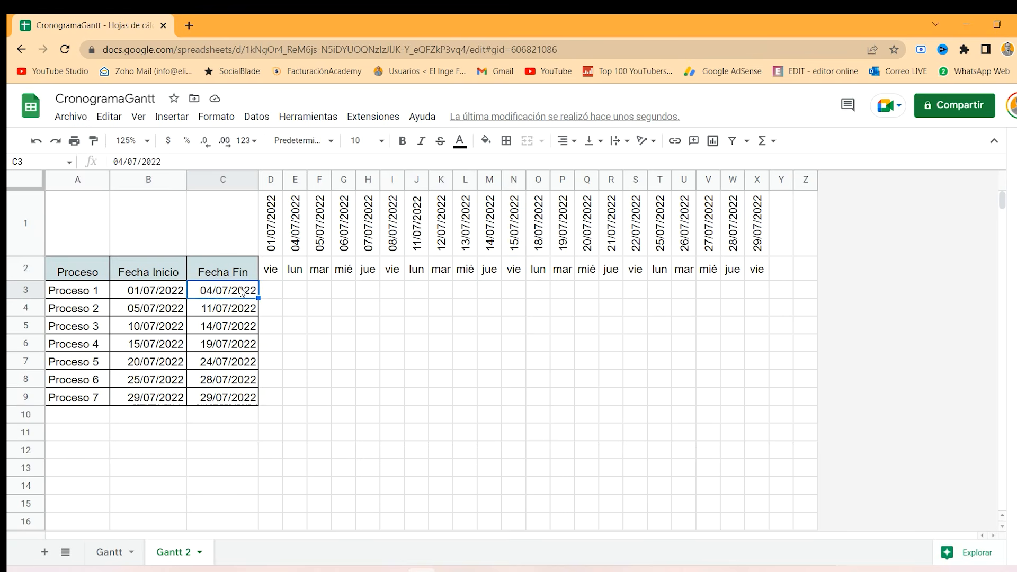
left_click(273, 233)
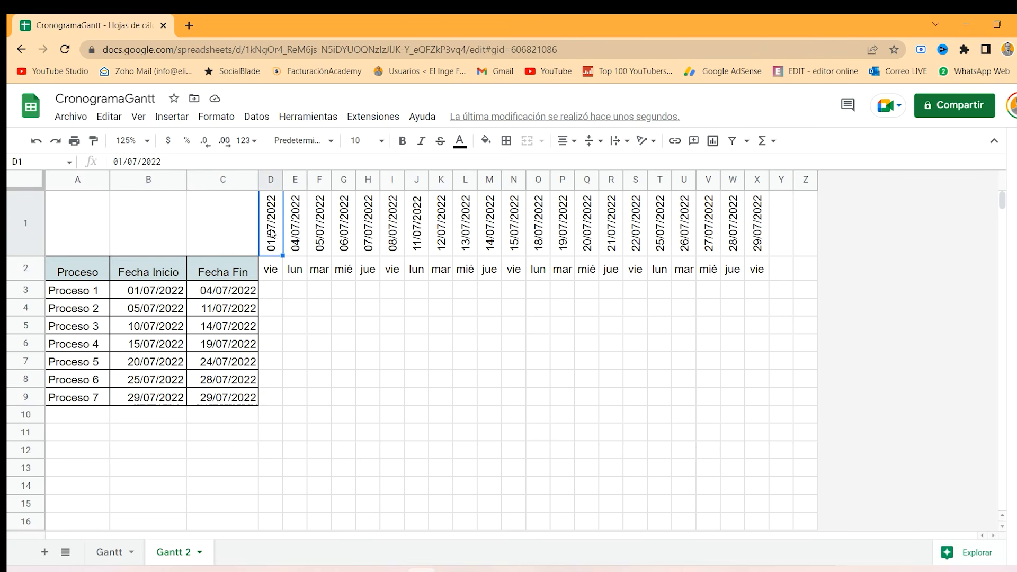
left_click(275, 291)
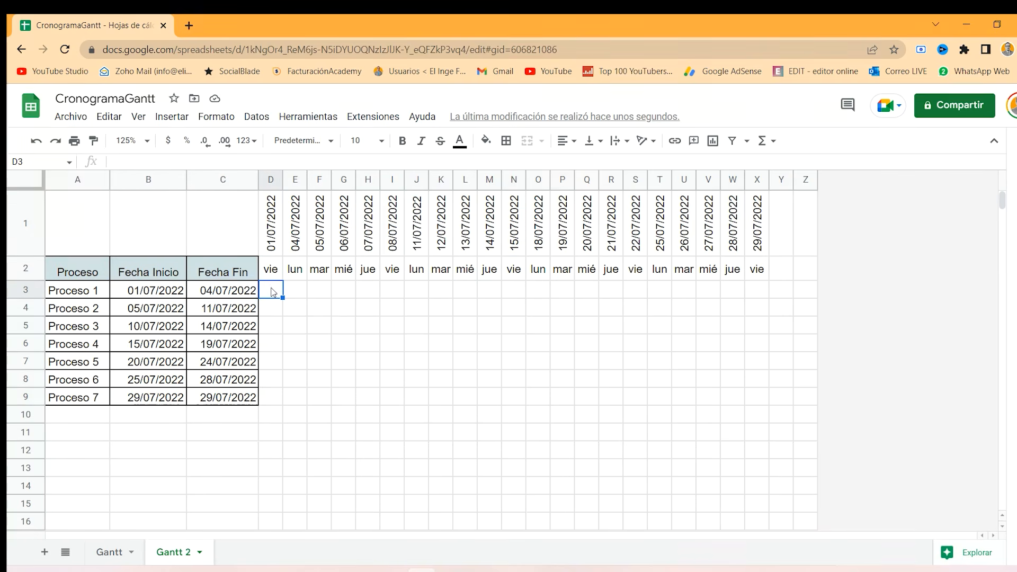
- Start a conditional formatting rule for cell D3 with the condition "La fórmula personalizada es"
left_click(217, 117)
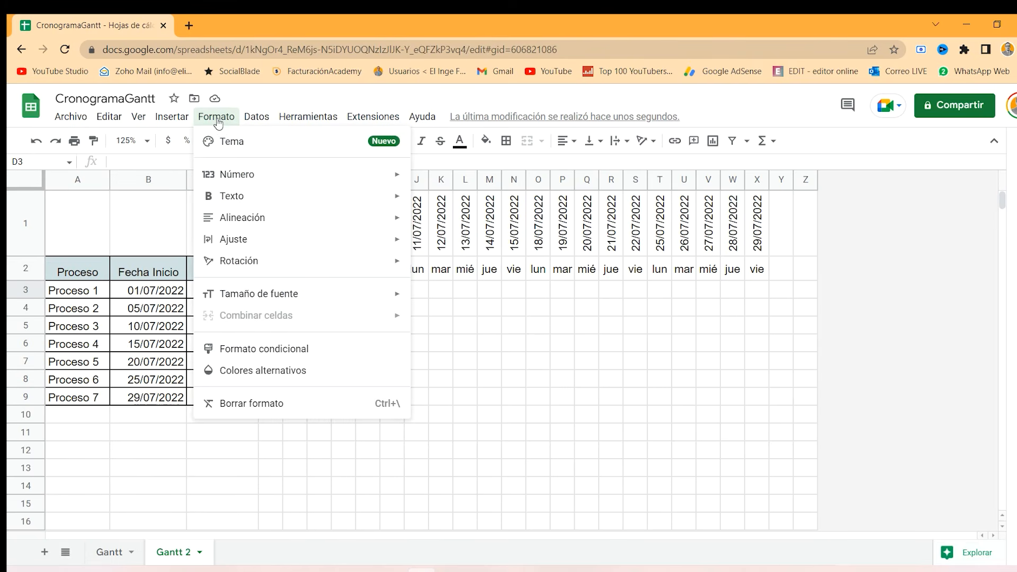
left_click(274, 353)
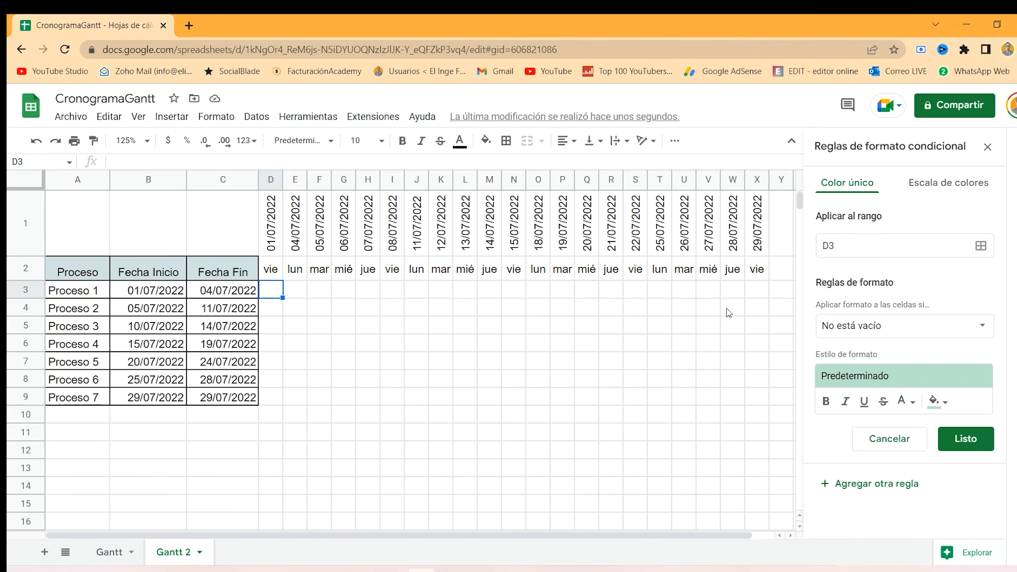
left_click(874, 332)
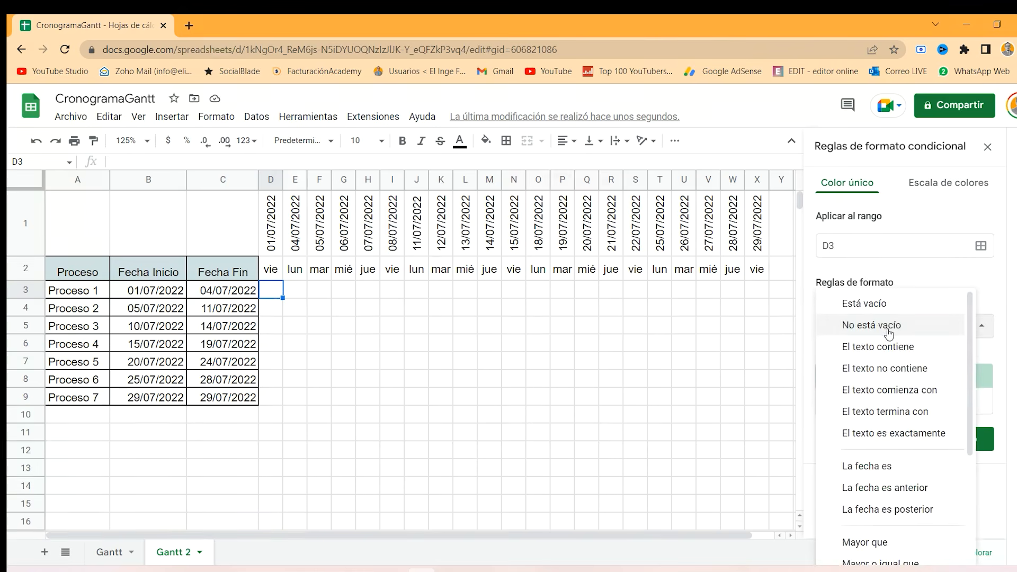
scroll(889, 333, "down", 5)
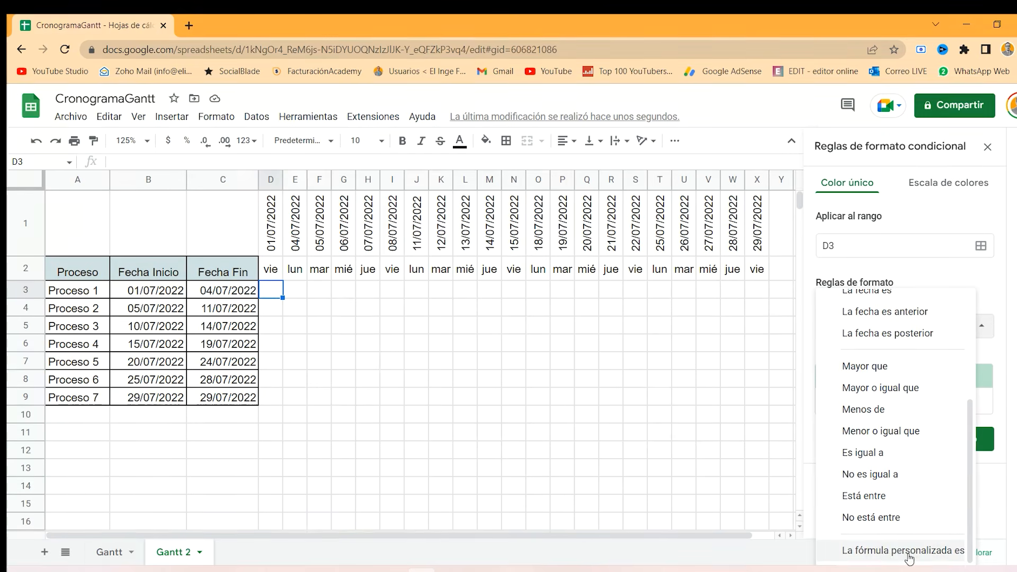
left_click(884, 551)
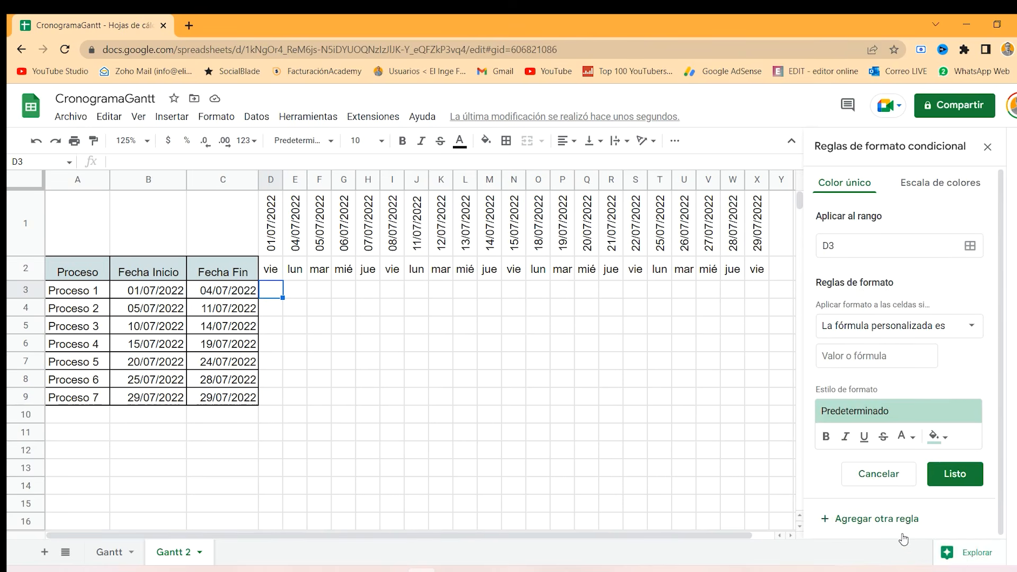
- Enter =Y(D1>=B3,D1<=C3) as the custom formula of D3's conditional formatting rule
left_click(843, 359)
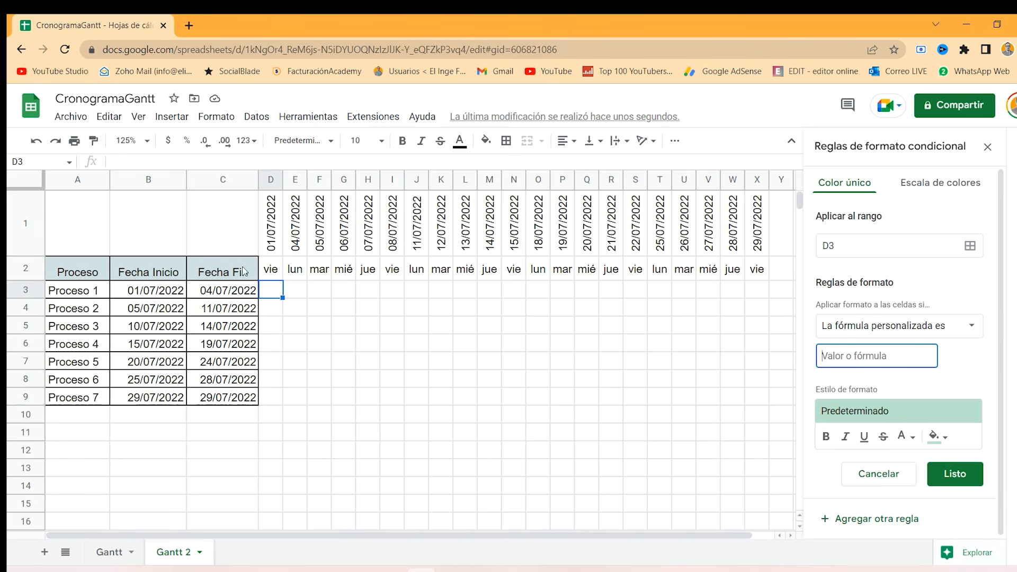
type("=Y(")
left_click(275, 231)
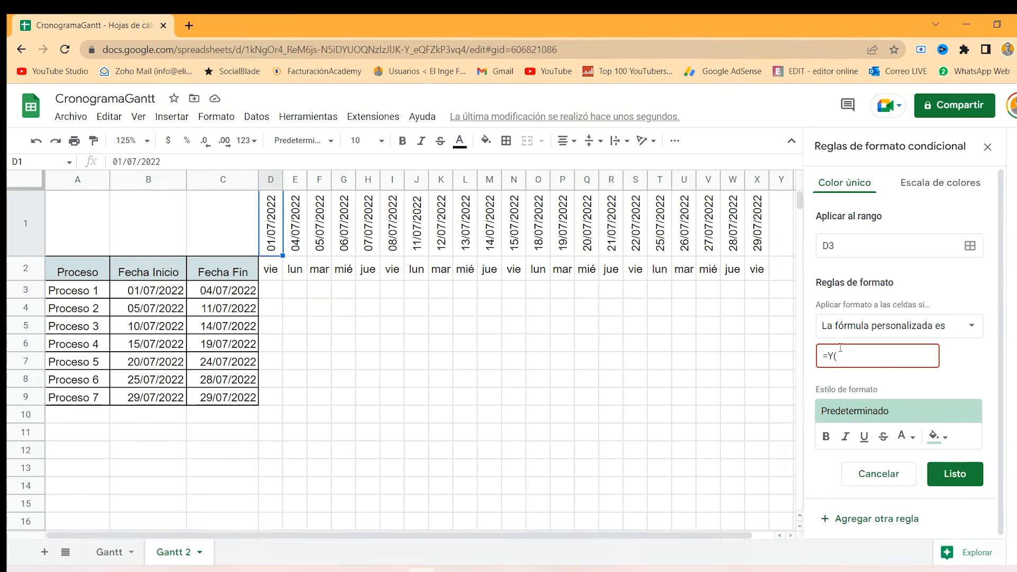
left_click(271, 291)
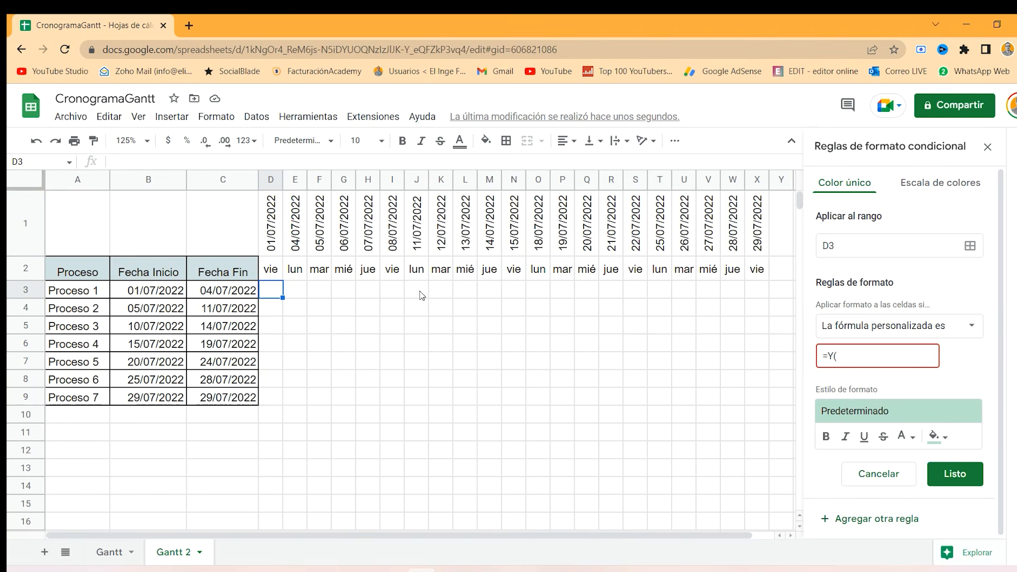
left_click(856, 356)
type("D1>=B3,")
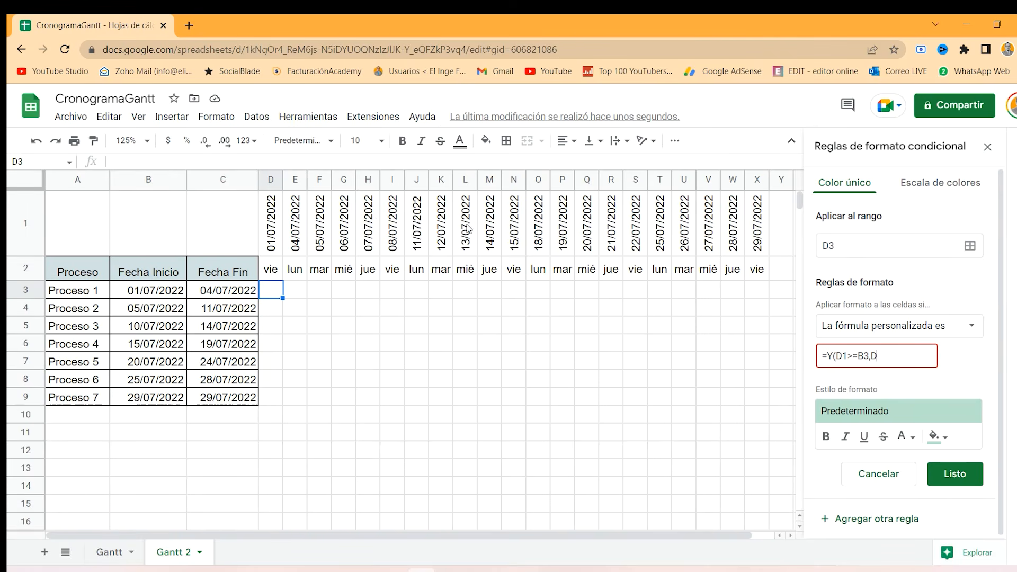
type("D1<=C3")
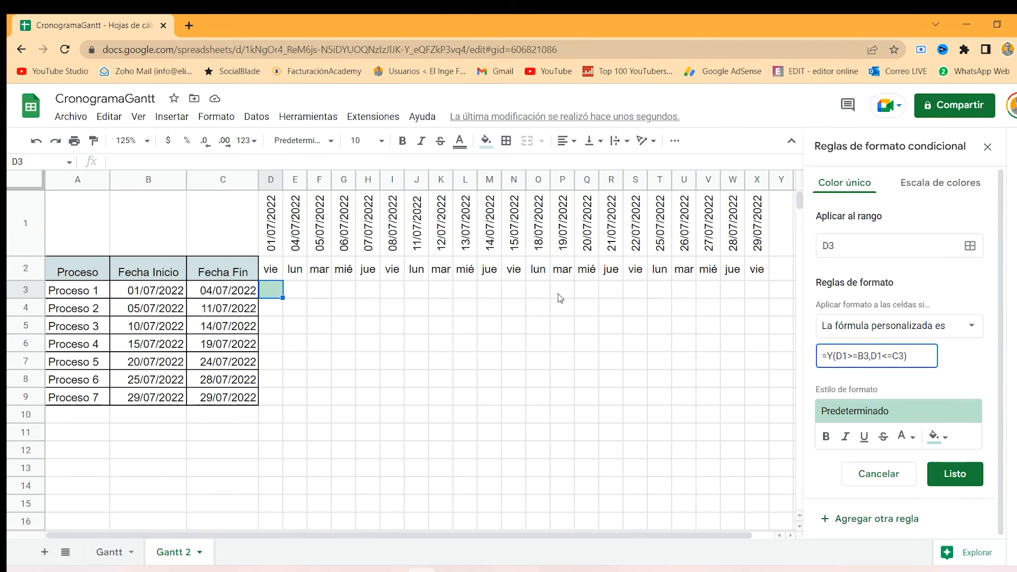
- Lock the date row and the start and end date columns, making the rule's formula =Y(D$1>=$B3,D$1<=$C3)
left_click(842, 356)
type("$")
type("$")
left_click(884, 356)
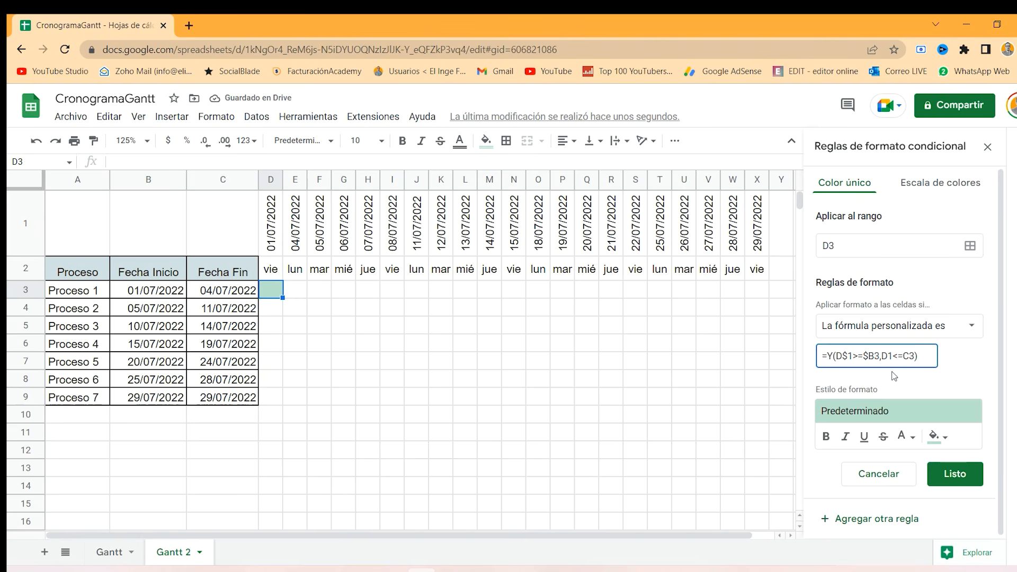
type("$")
left_click(913, 363)
type("$")
left_click_drag(933, 357, 814, 363)
left_click(933, 362)
left_click(938, 436)
left_click(905, 437)
left_click(829, 298)
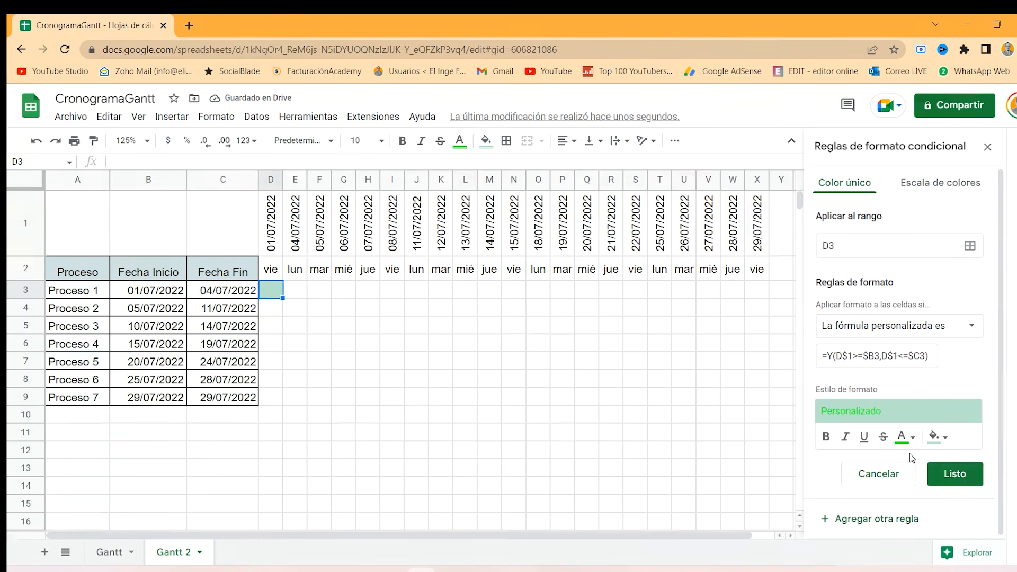
- Set the rule's text to black and its fill to bright green, then save the rule and close the conditional formatting settings
left_click(907, 437)
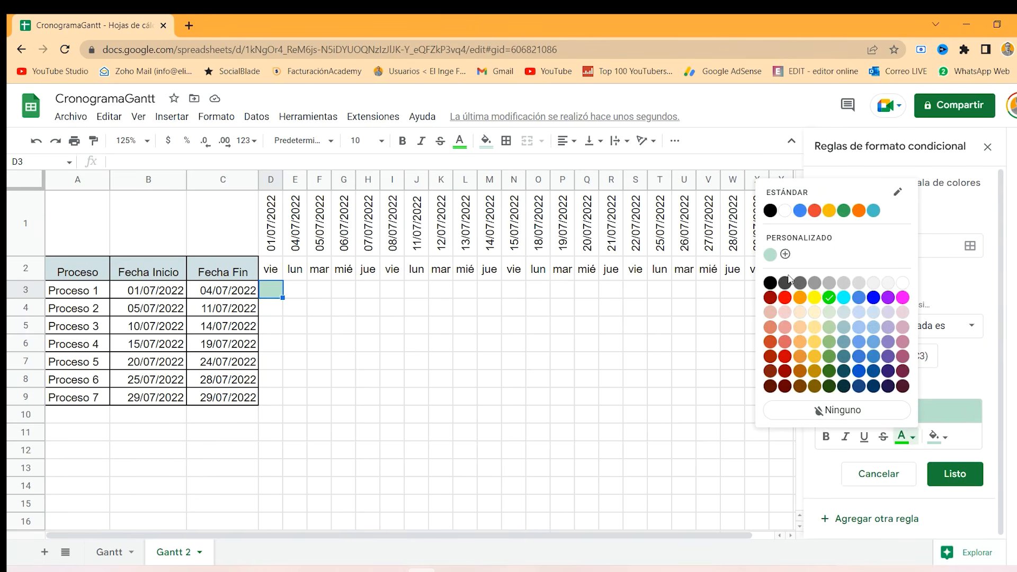
left_click(770, 283)
left_click(945, 440)
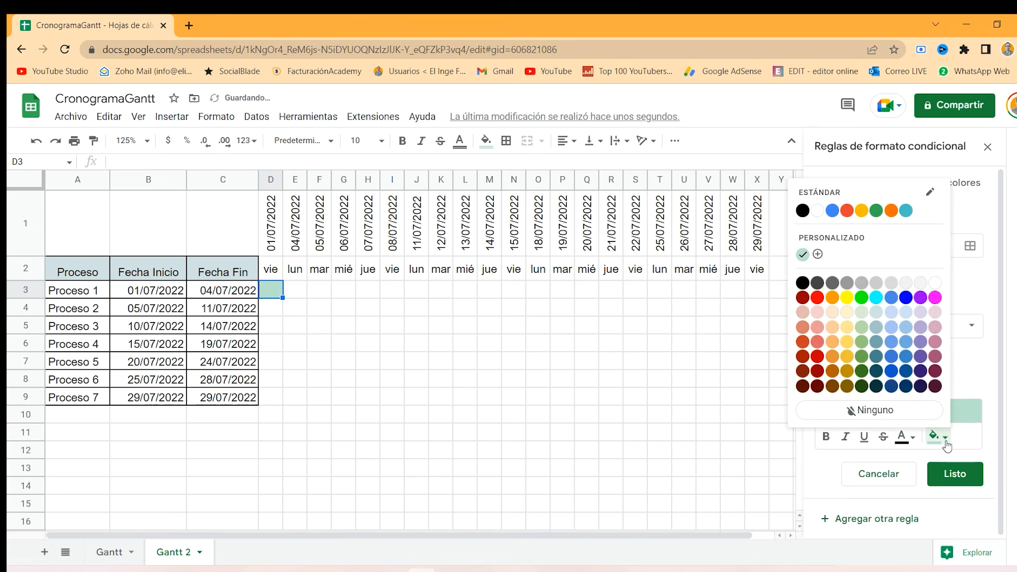
left_click(861, 299)
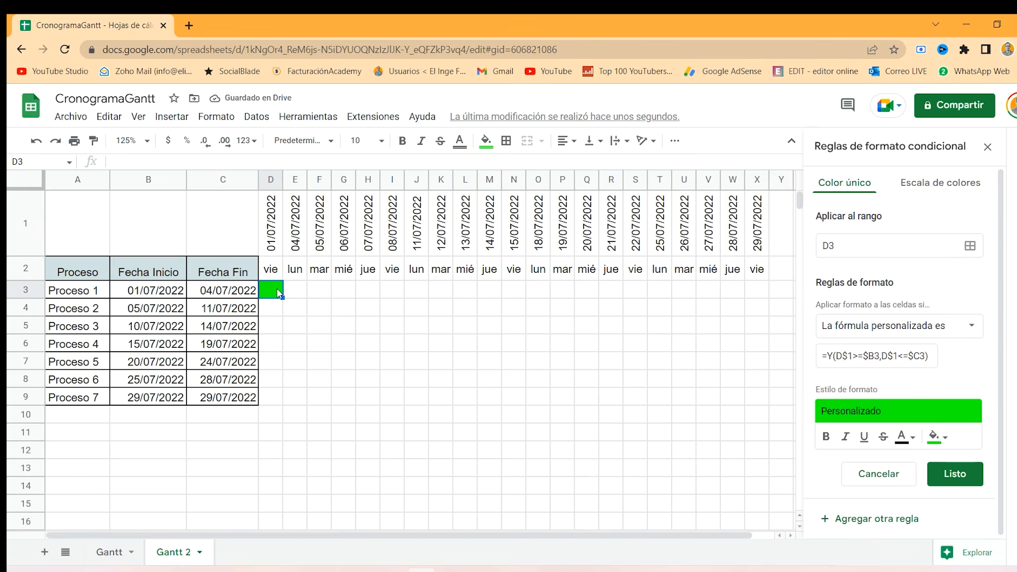
left_click(955, 478)
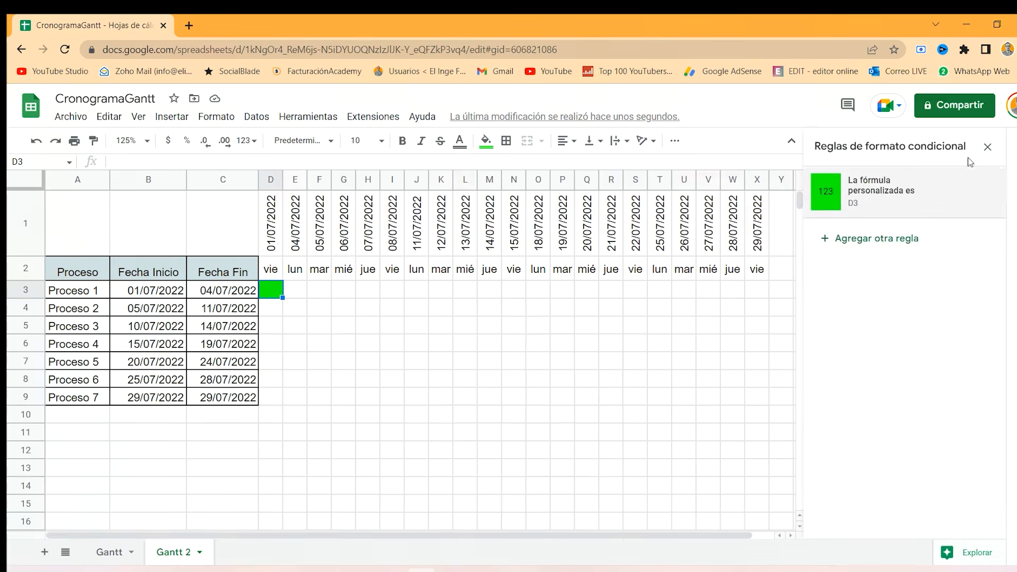
left_click(988, 147)
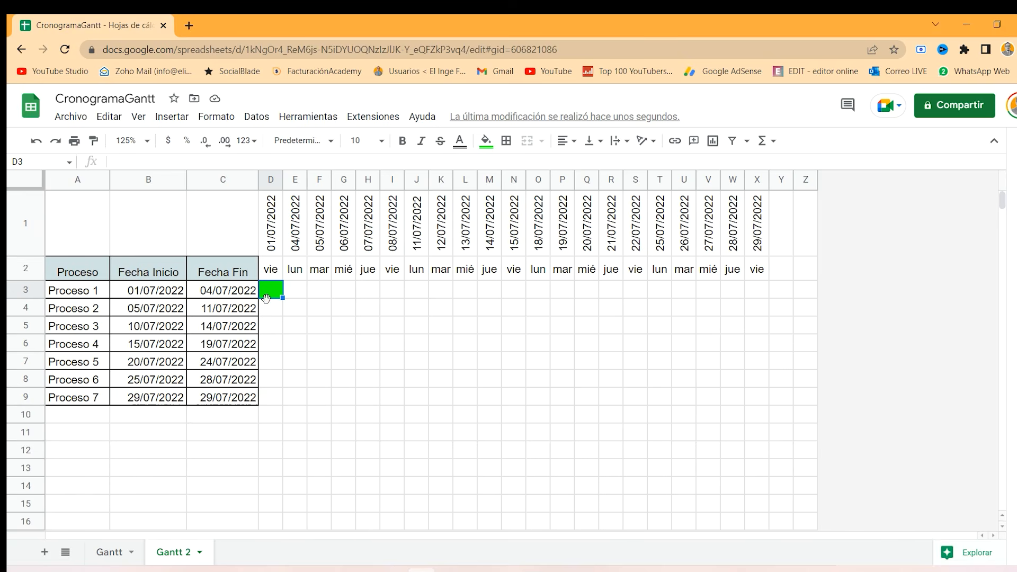
- Fill D3's conditional formatting across row 3 to X3
left_click(146, 295)
left_click(205, 294)
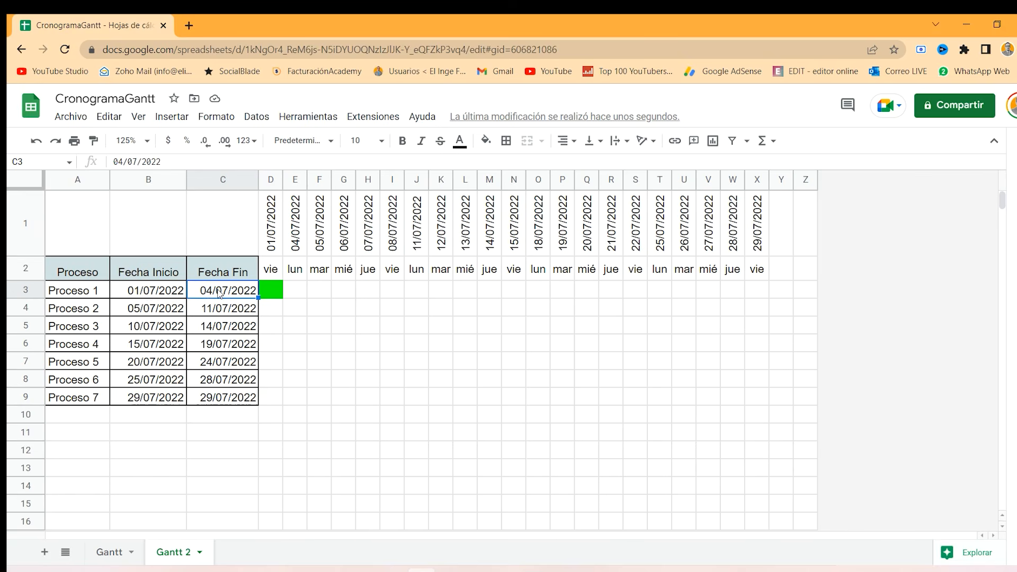
left_click(268, 292)
left_click_drag(283, 298, 765, 301)
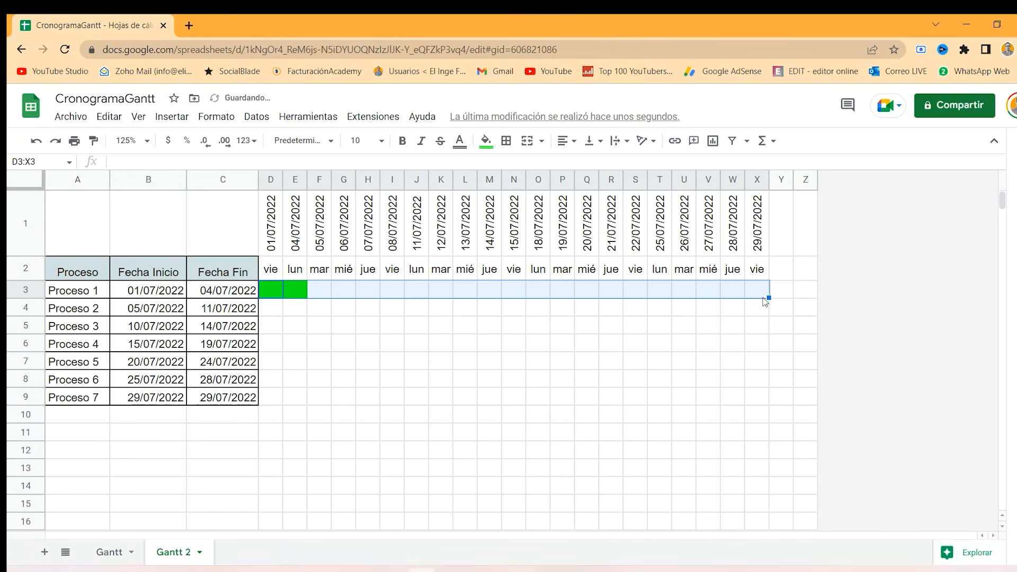
- Compare Proceso 1's coloured cells with the timeline dates in D1 and E1
left_click(301, 291)
left_click(275, 292)
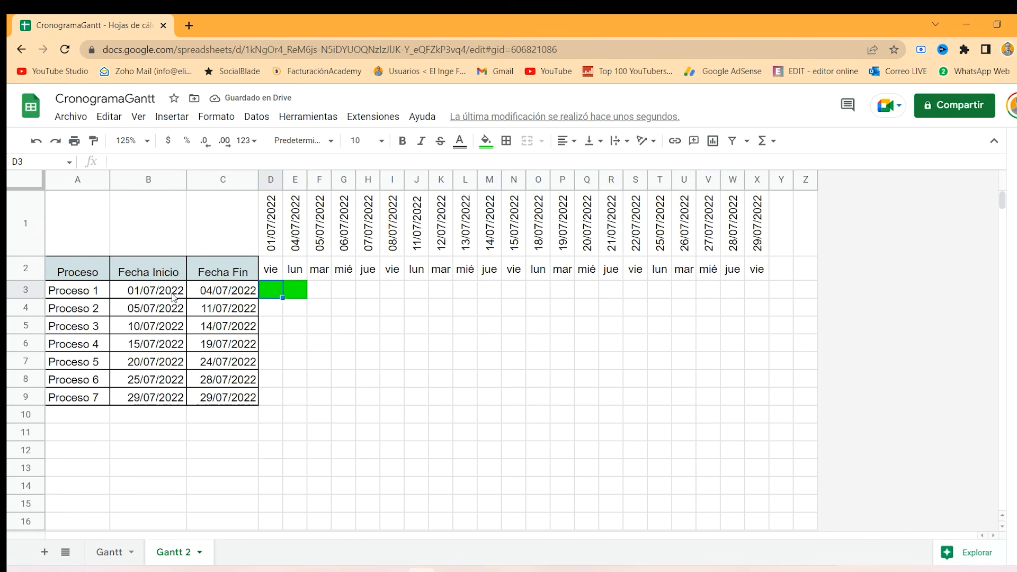
left_click(268, 250)
left_click(297, 249)
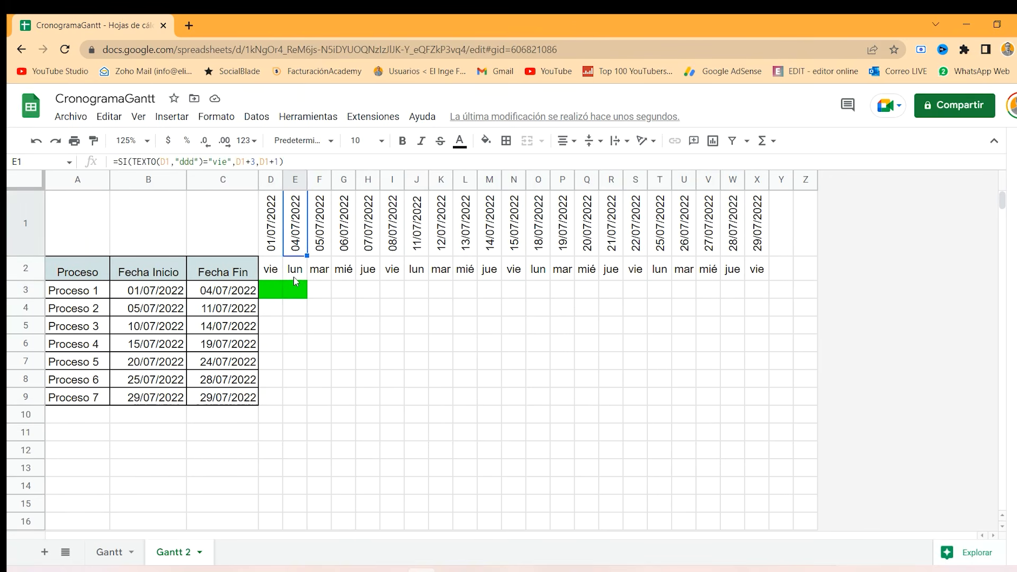
- Extend the conditional formatting of D3:X3 down to row 9 to cover all seven processes
left_click_drag(269, 291, 759, 297)
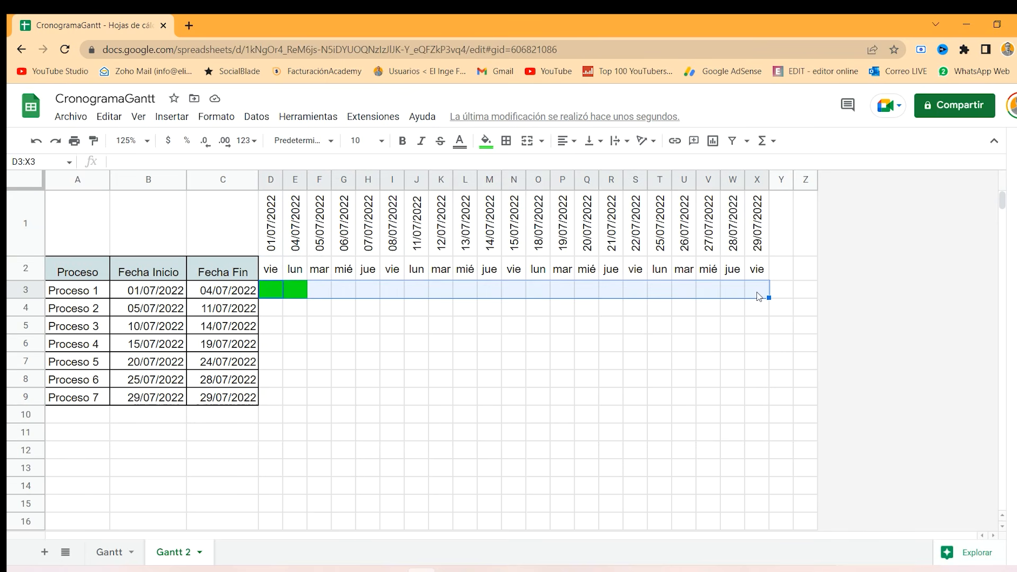
left_click_drag(769, 297, 770, 392)
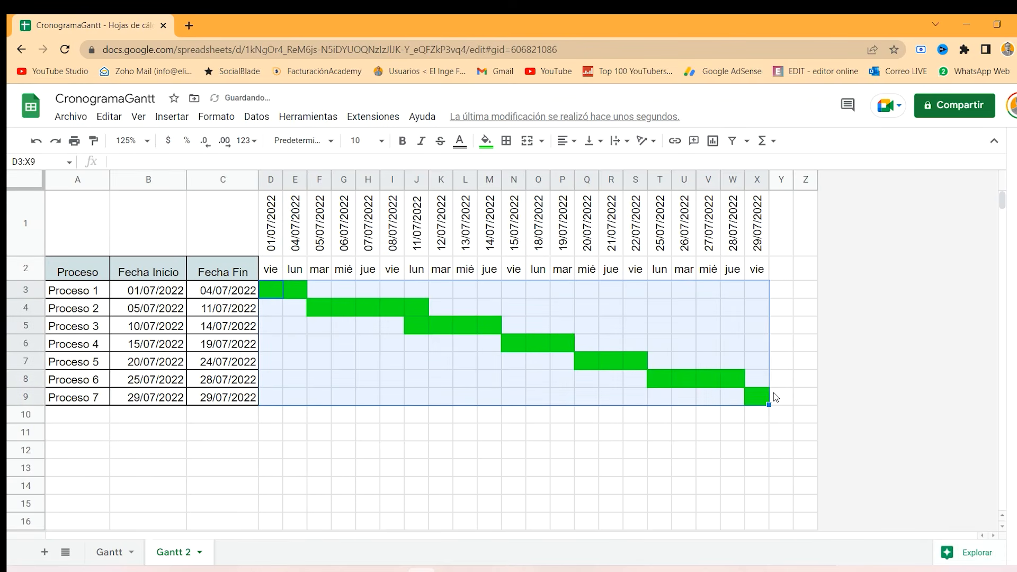
left_click(504, 331)
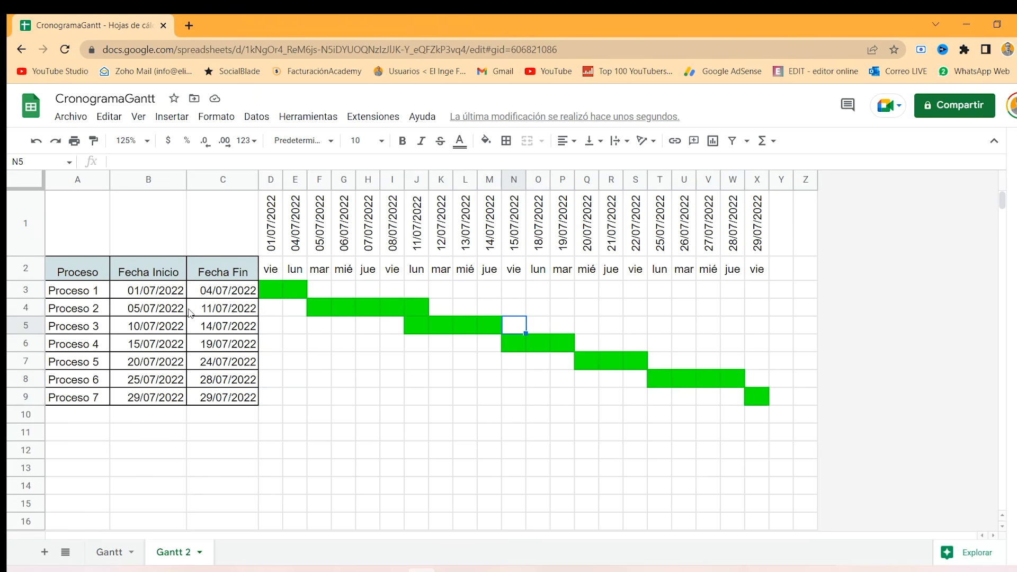
- Set Proceso 2's end date in C4 to 10/07/2022
left_click(144, 313)
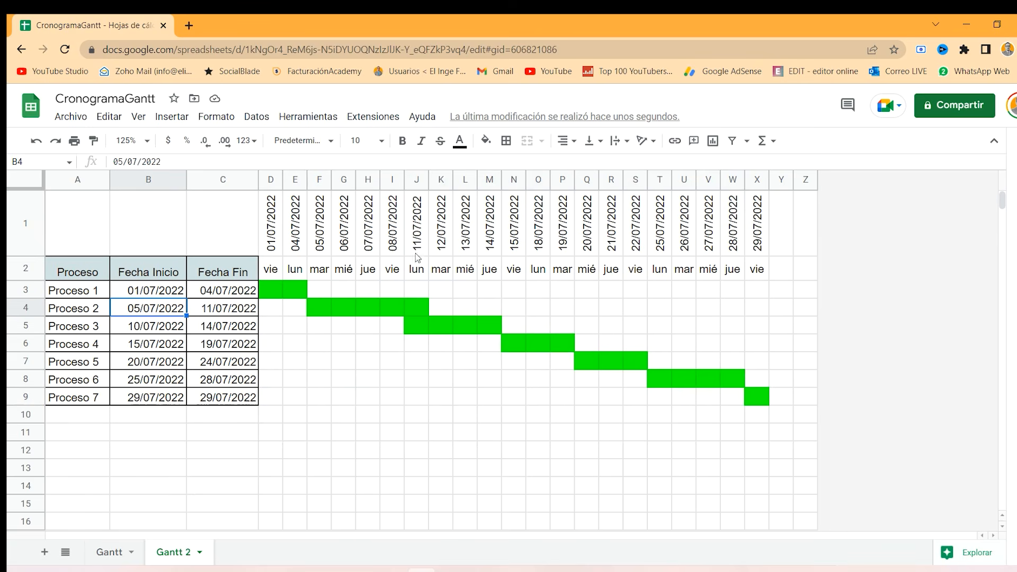
left_click(215, 313)
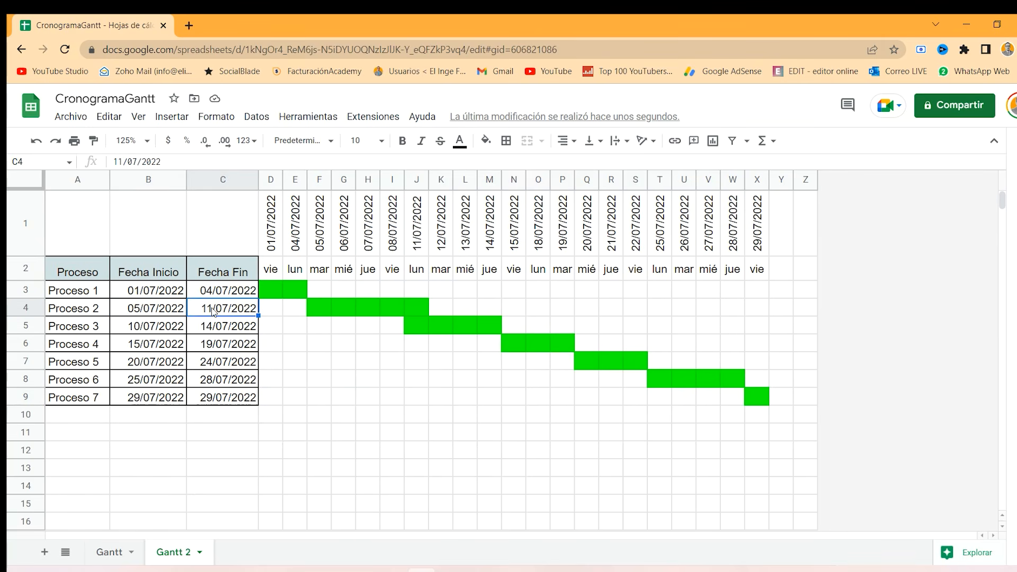
double_click(214, 312)
key("BackSpace")
type("0")
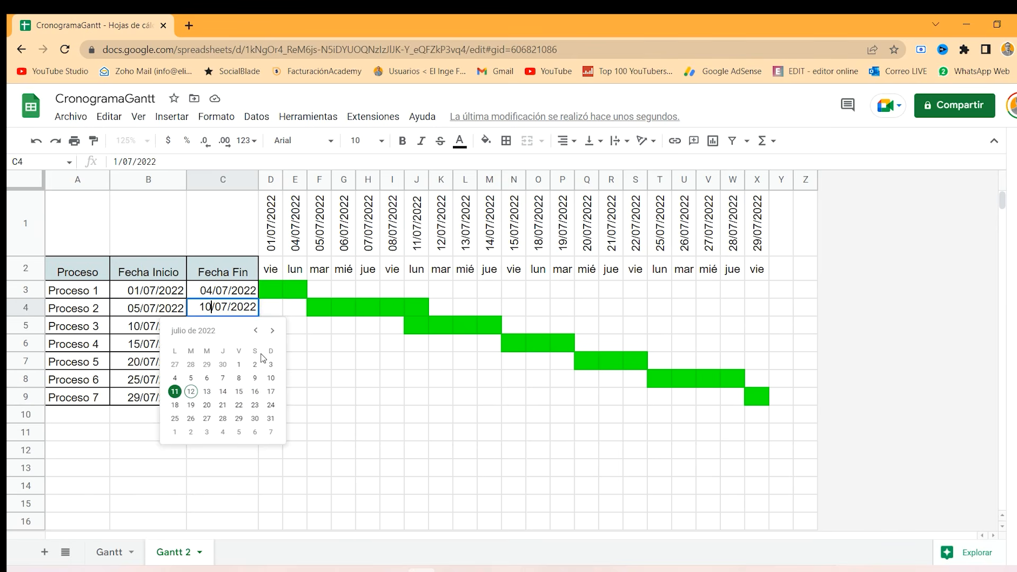
key("Return")
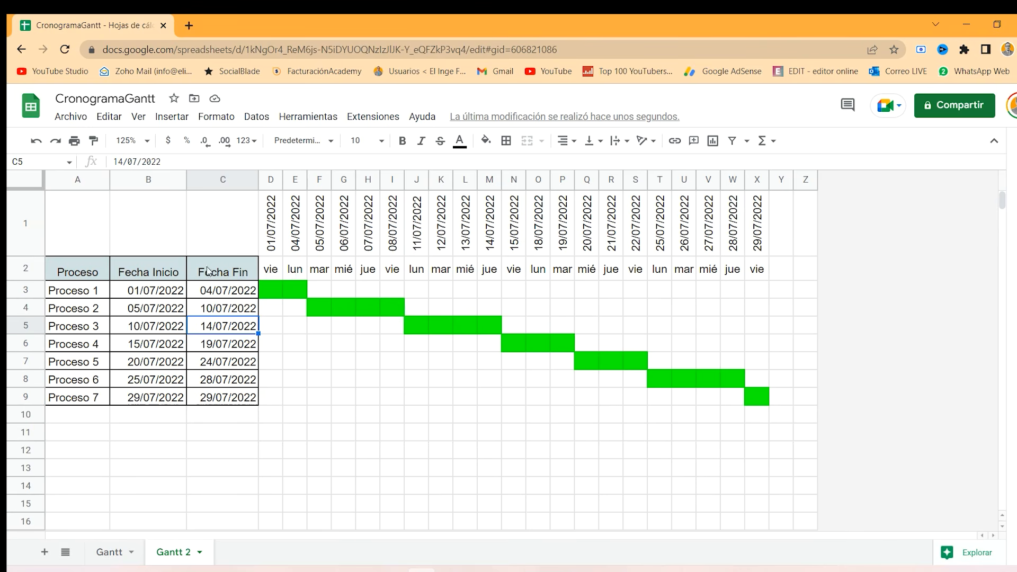
- Make the weekday headers in D2:X2 bold and give them a gray fill
left_click_drag(268, 270, 756, 274)
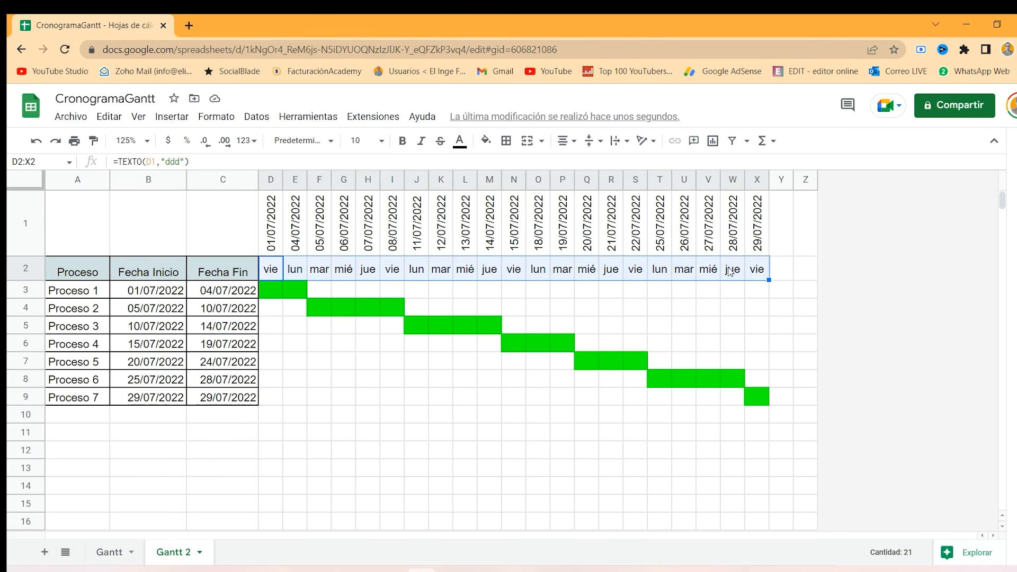
left_click(401, 140)
left_click(486, 141)
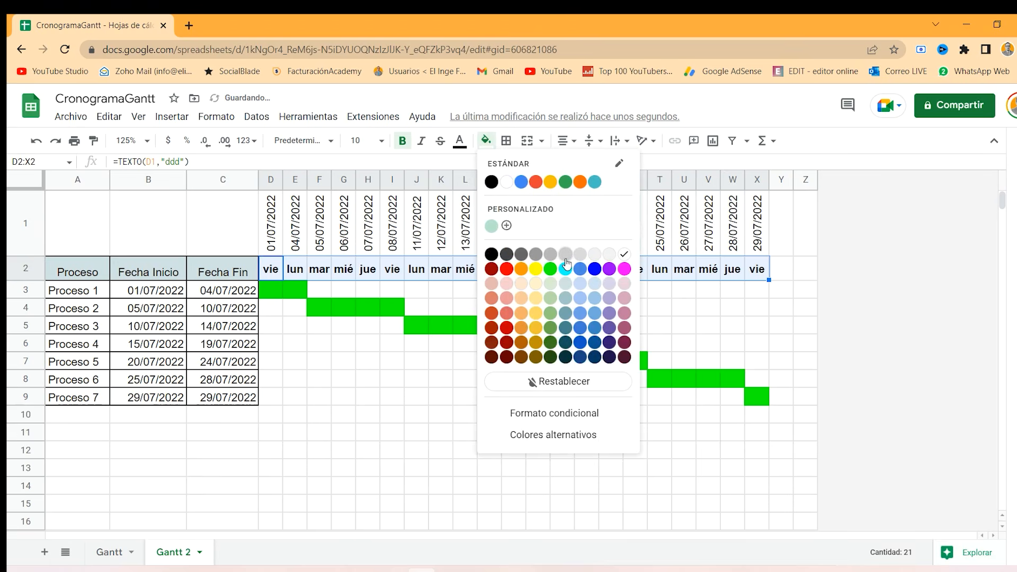
left_click(564, 258)
- Fill the date headers in D1:X1 with the pale blue-gray used on the process table's header
left_click_drag(270, 225, 759, 236)
left_click(486, 140)
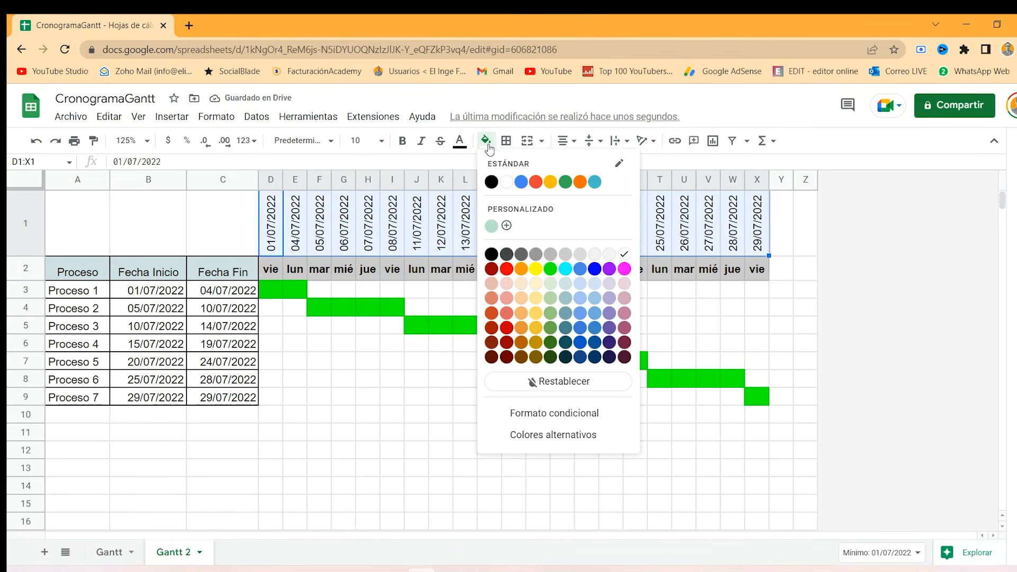
left_click(564, 295)
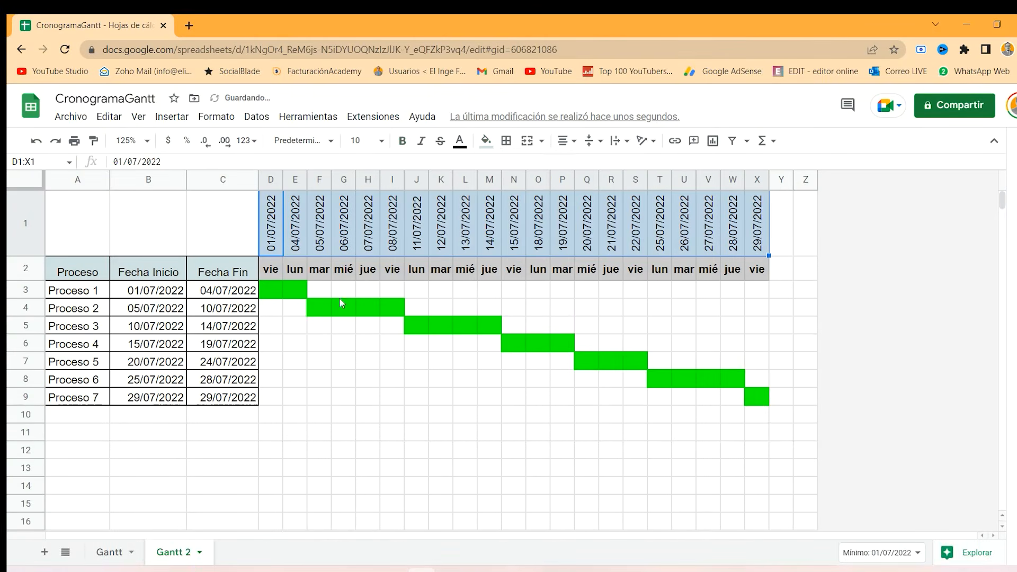
- Add an outer border around the weekday row and chart area, D2:X9
left_click_drag(266, 270, 763, 403)
left_click(506, 140)
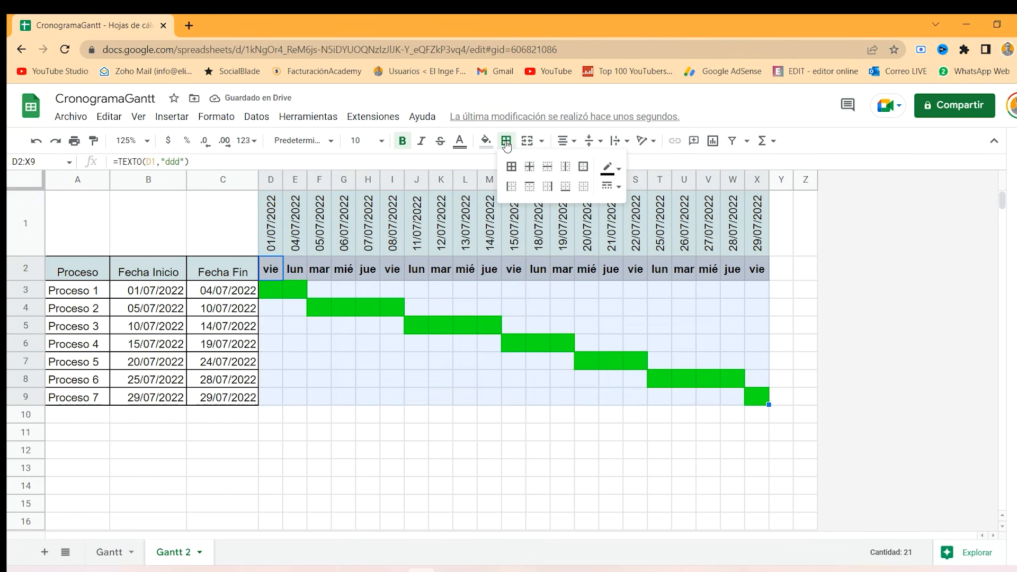
left_click(583, 167)
left_click(396, 331)
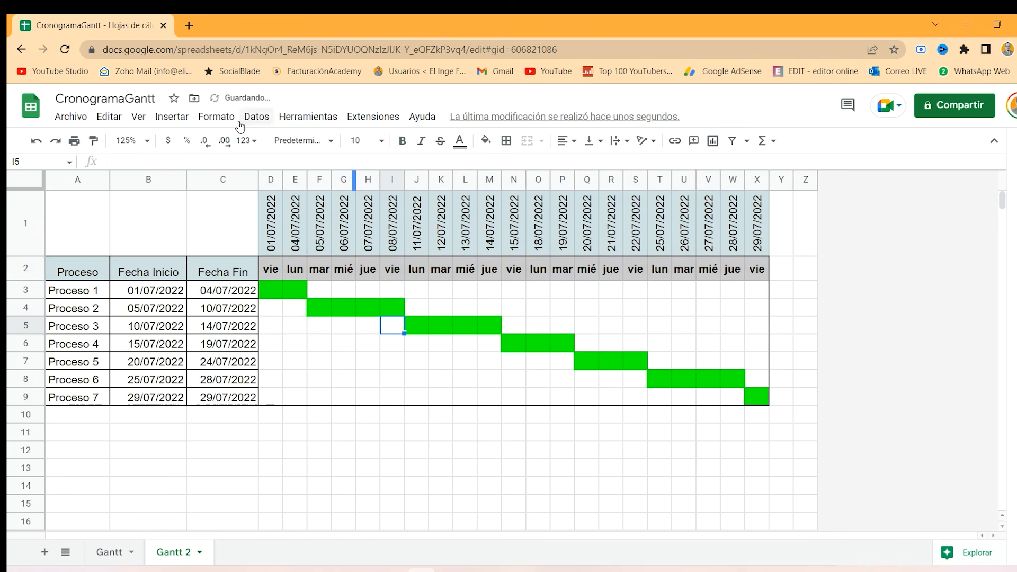
- Hide the gridlines on the Gantt 2 sheet
left_click(138, 118)
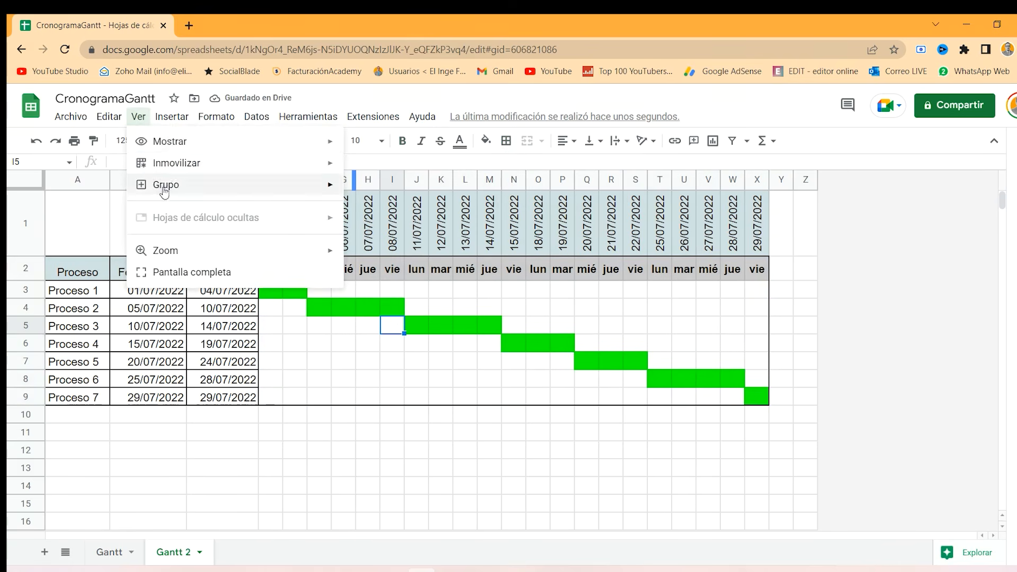
mouse_move(193, 144)
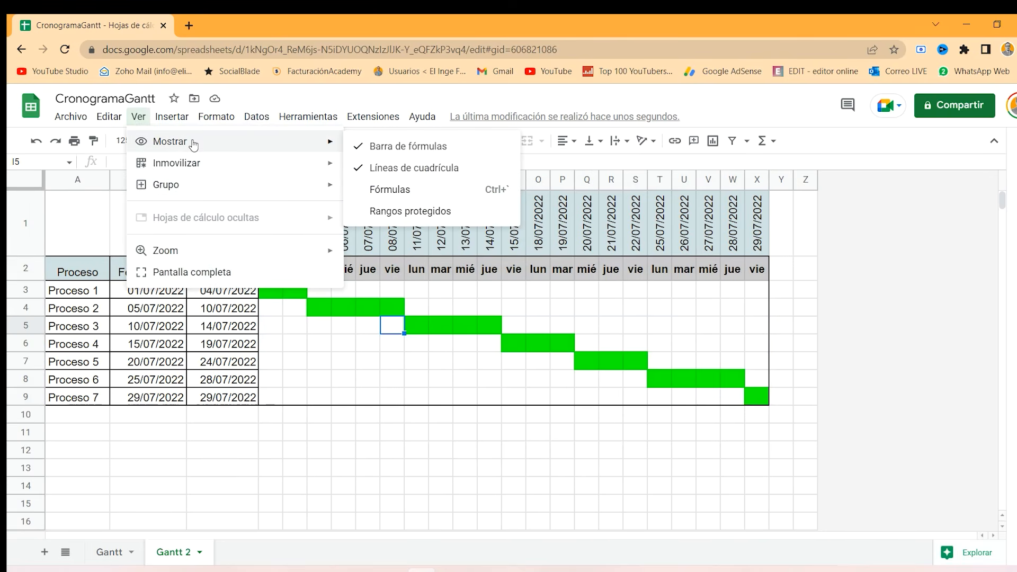
left_click(425, 171)
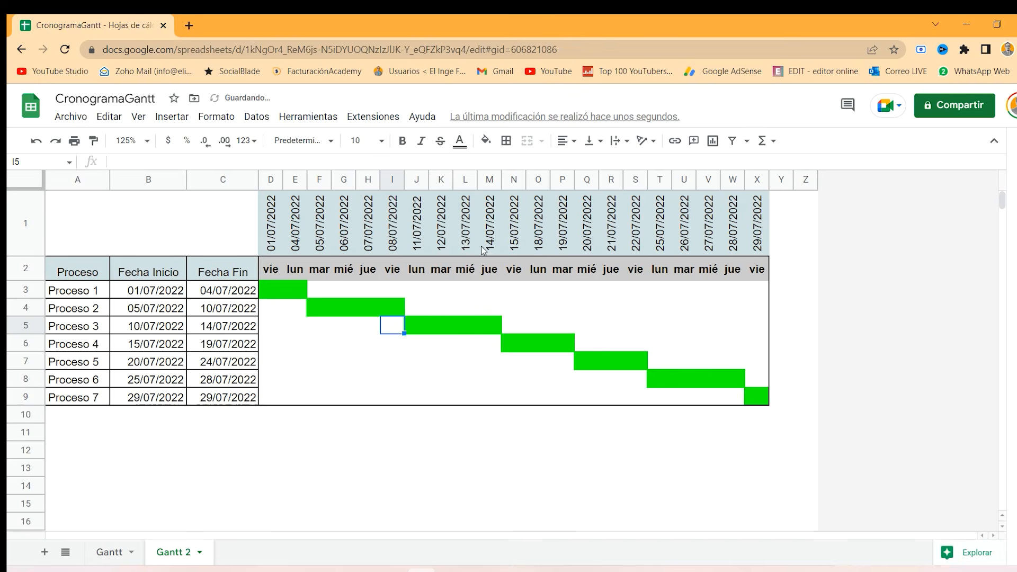
left_click(465, 329)
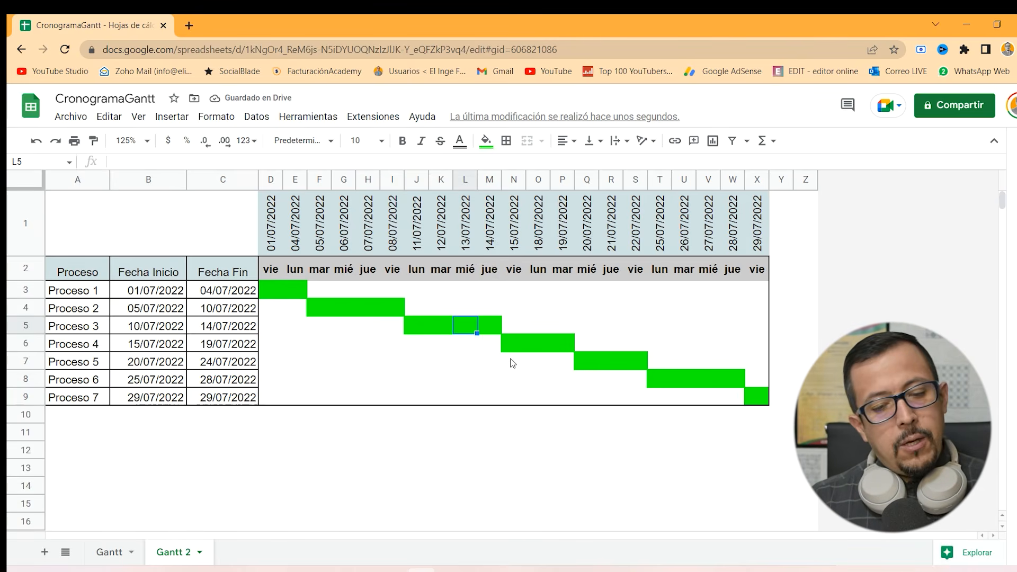
- Change Proceso 6's start date in B8 to 21/07/2022 and its end date in C8 to 26/07/2022
left_click(151, 291)
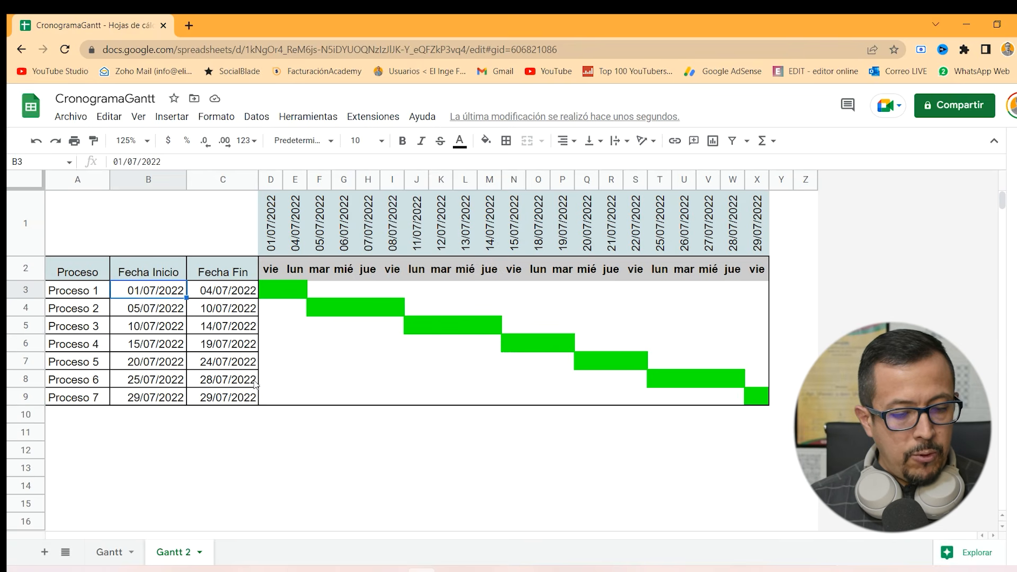
left_click(222, 386)
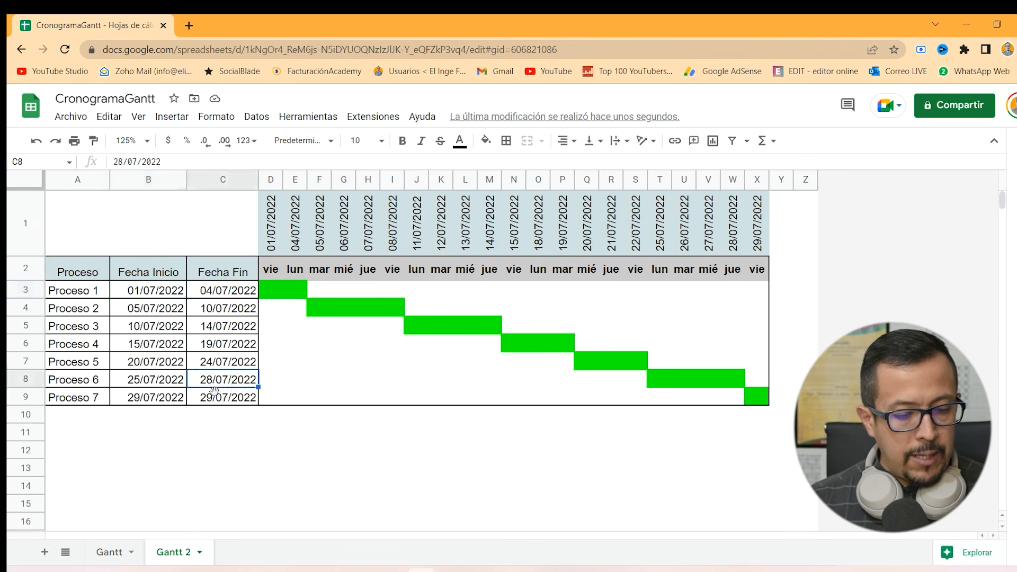
double_click(141, 384)
key("BackSpace")
type("1")
key("Return")
double_click(211, 379)
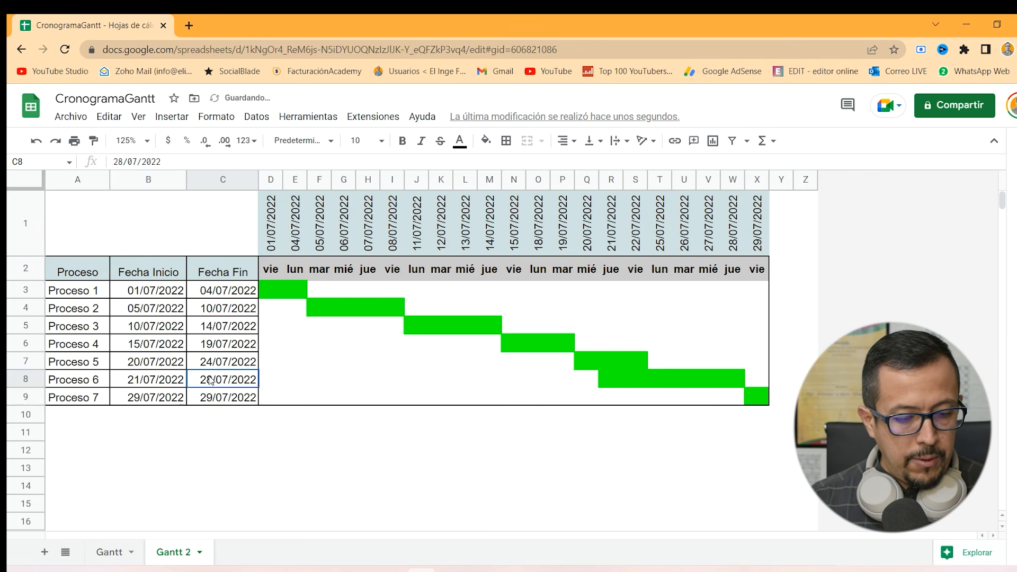
type("6")
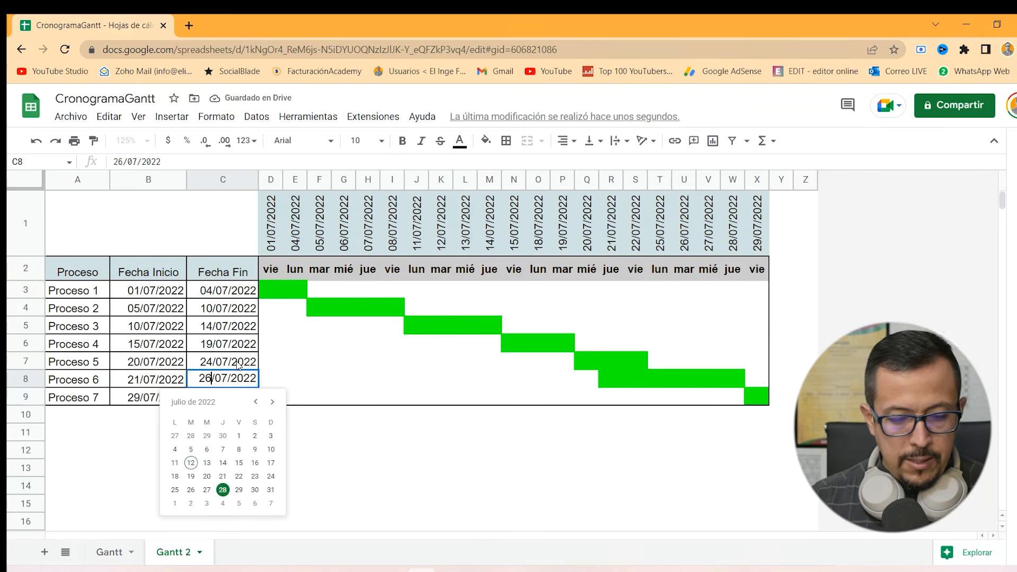
key("Return")
left_click(719, 402)
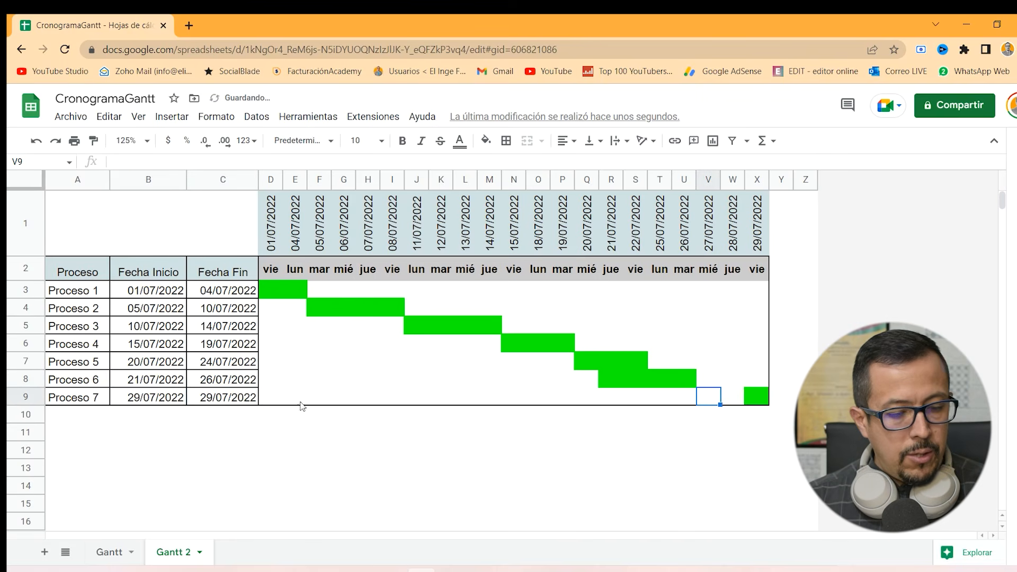
- Set Proceso 7's start date in B9 to 26/07/2022
double_click(139, 397)
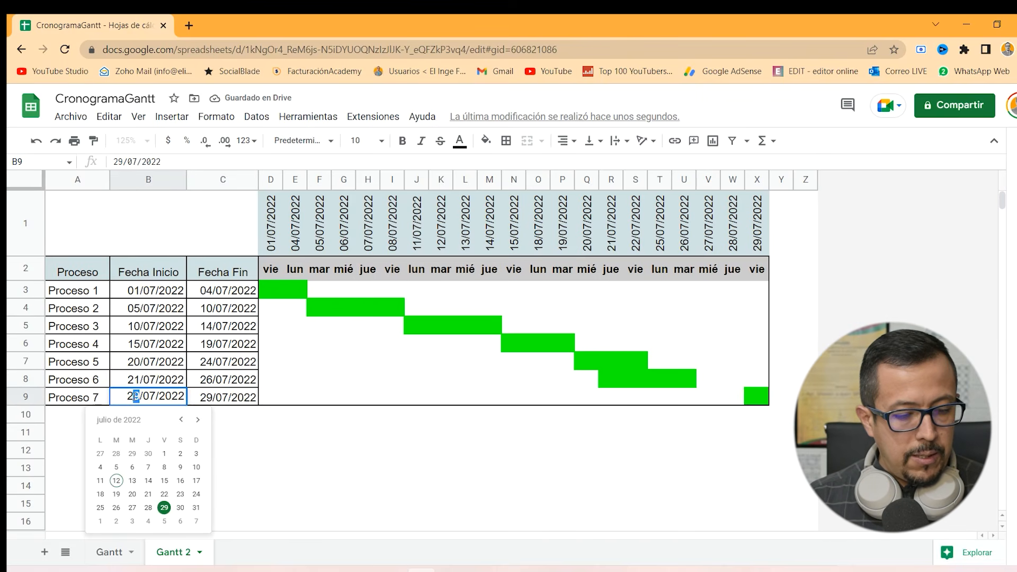
key("BackSpace")
type("6")
key("Return")
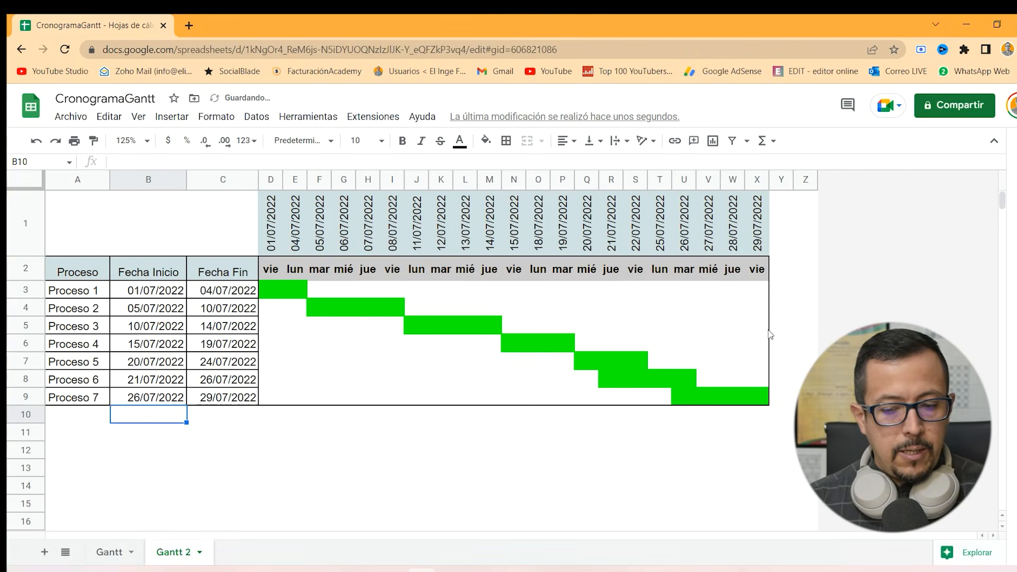